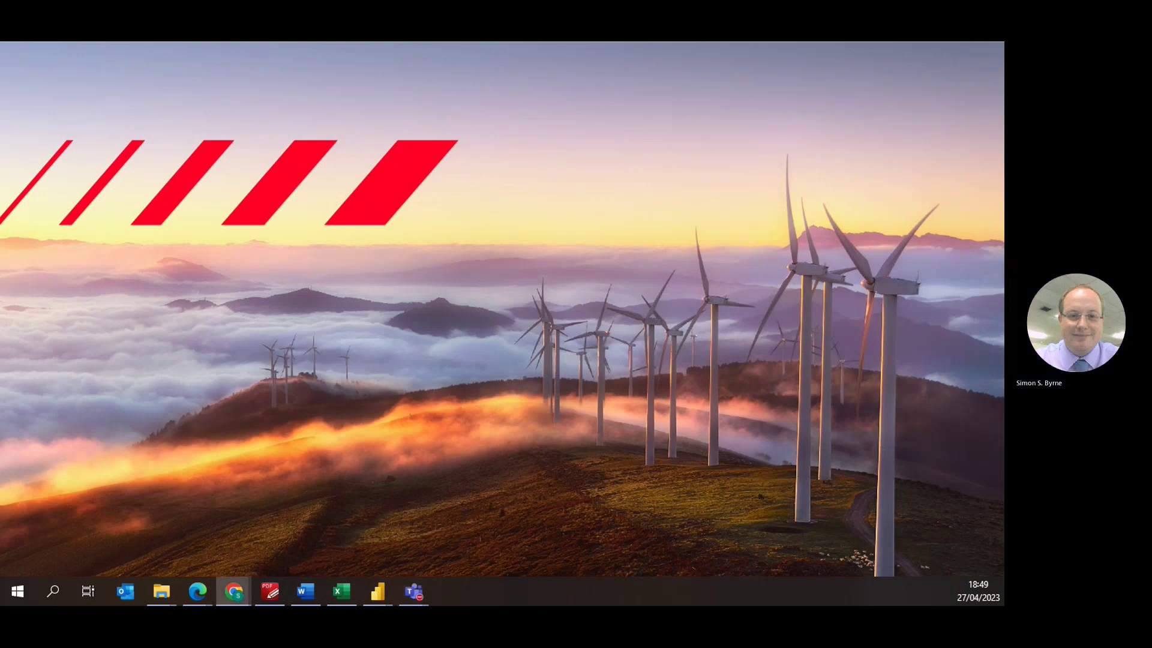
# Step: Switch to the BIM 360 Assets page in Chrome, maximise it, and search the filter categories for the owner's surname
pyautogui.click(234, 591)
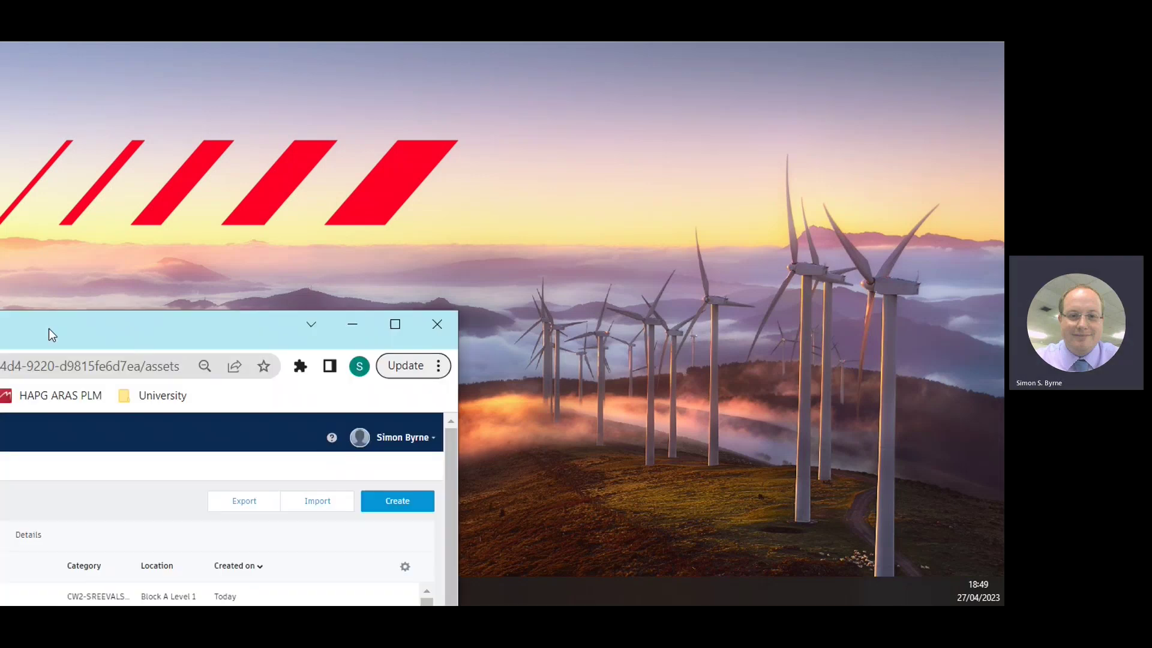
pyautogui.moveTo(512, 268); pyautogui.dragTo(531, 42)
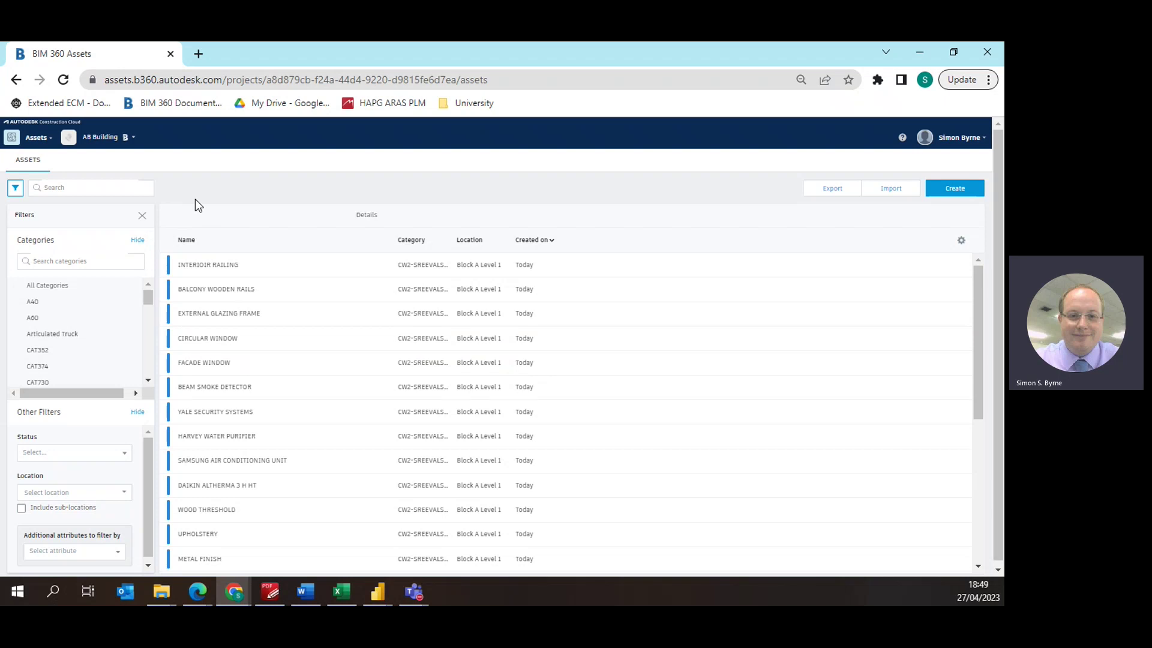
pyautogui.click(94, 261)
pyautogui.write('by')
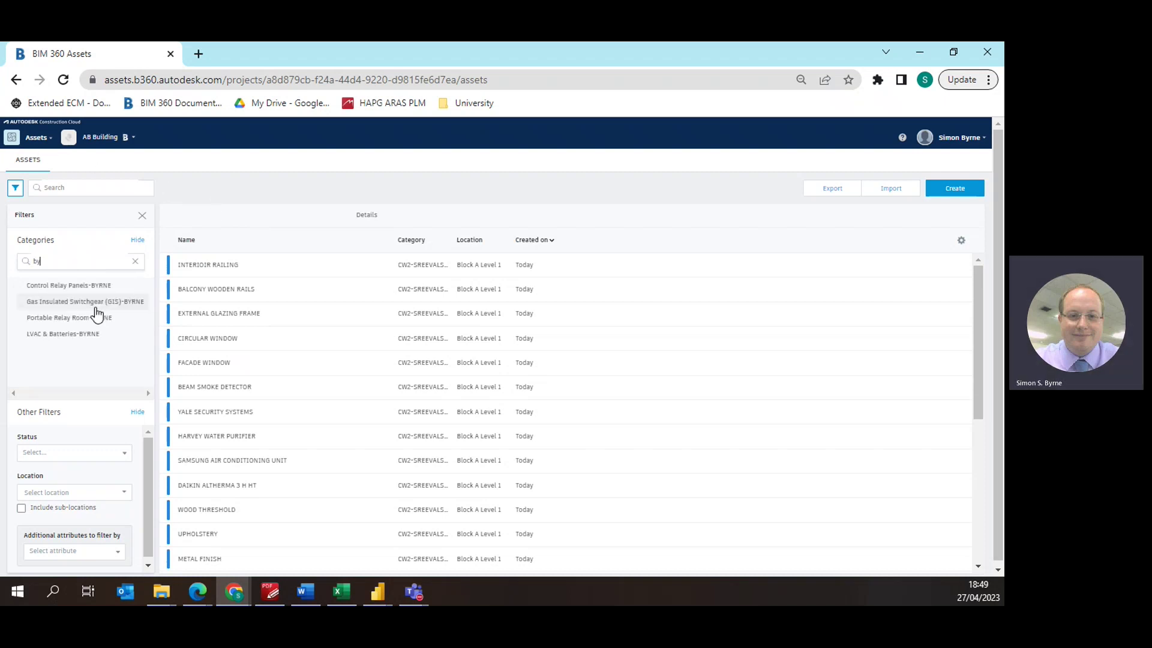
pyautogui.write('rne')
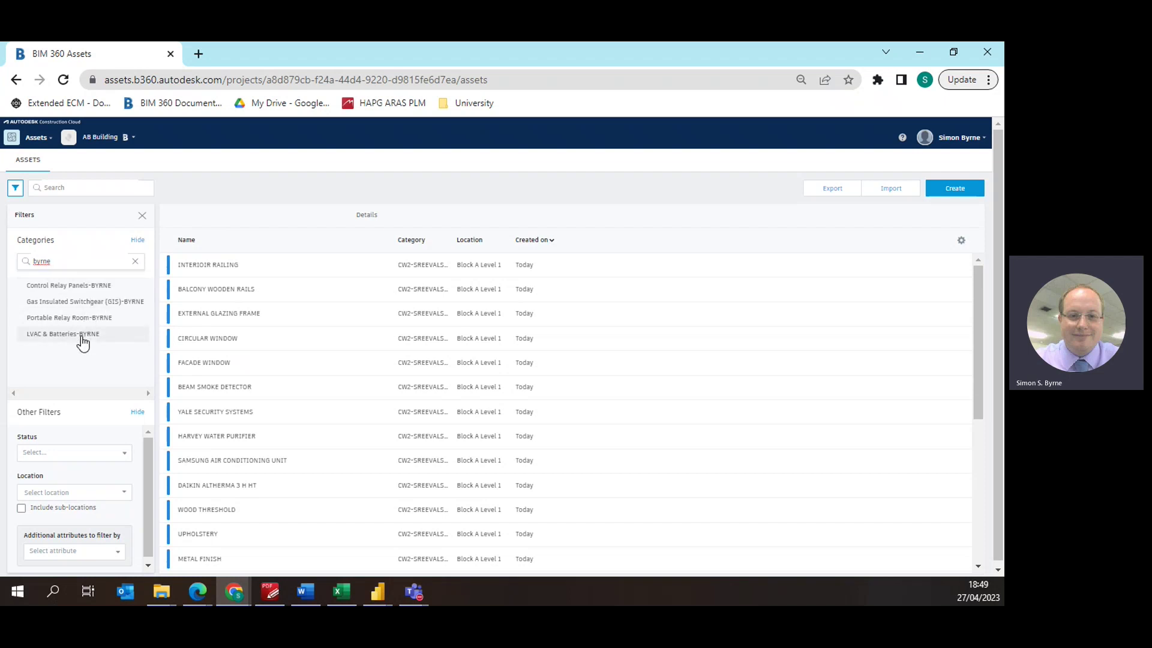
# Step: Filter the assets by Control Relay Panels, Gas Insulated Switchgear (GIS), Portable Relay Room and LVAC & Batteries in turn
pyautogui.click(94, 293)
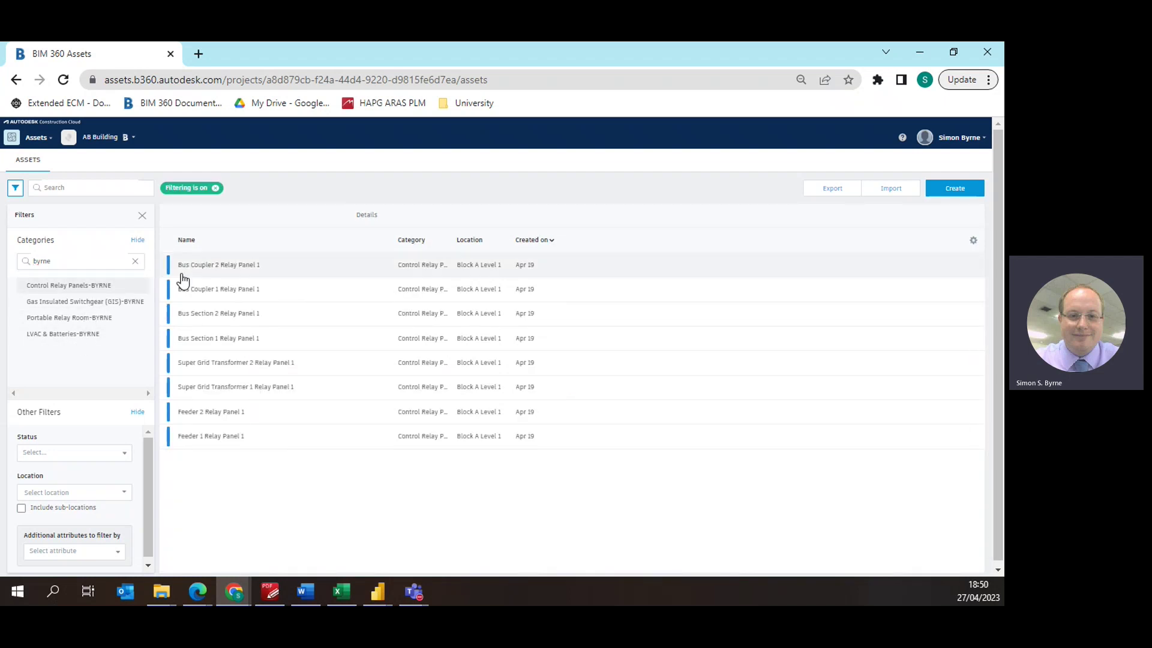
pyautogui.click(98, 308)
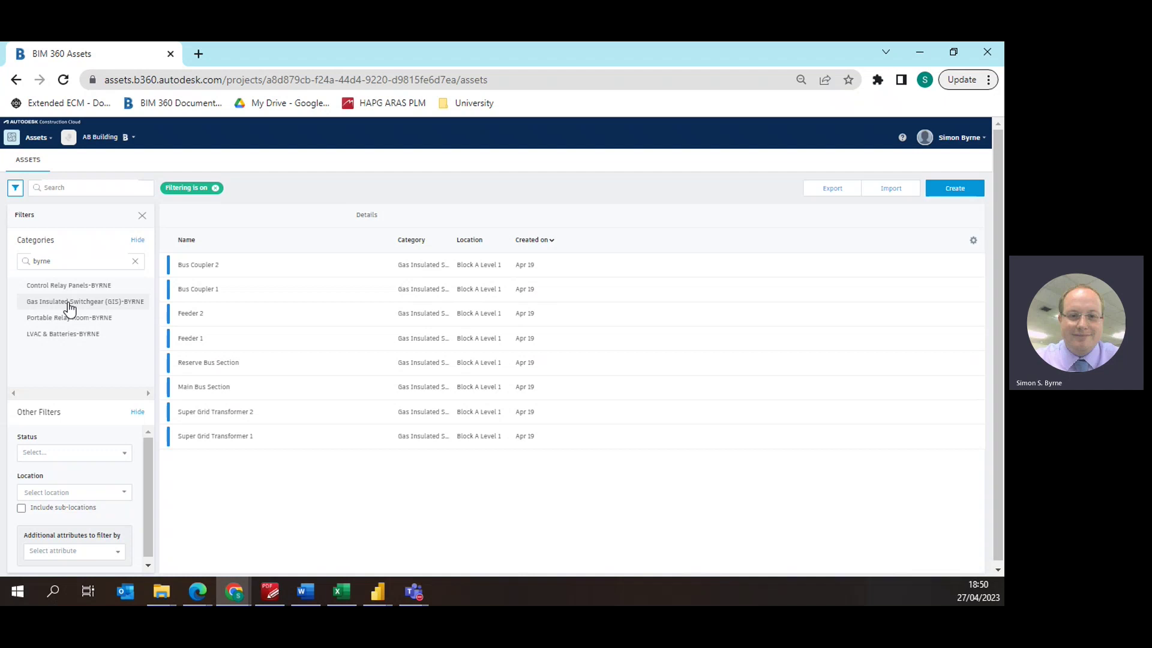
pyautogui.click(70, 318)
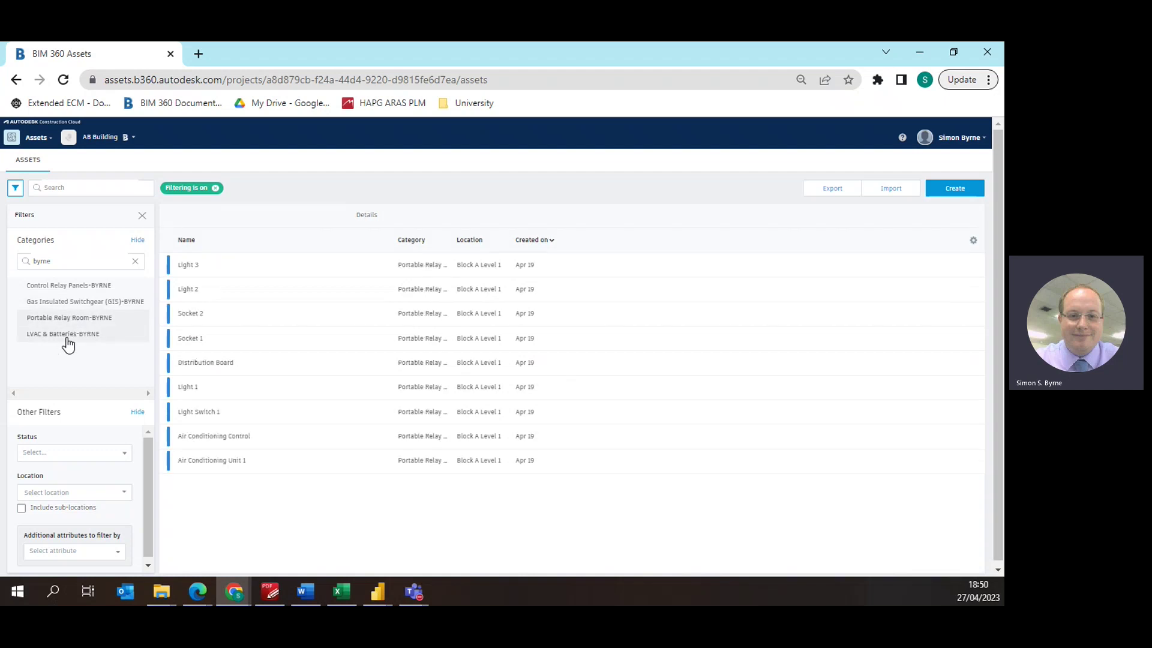
pyautogui.click(67, 340)
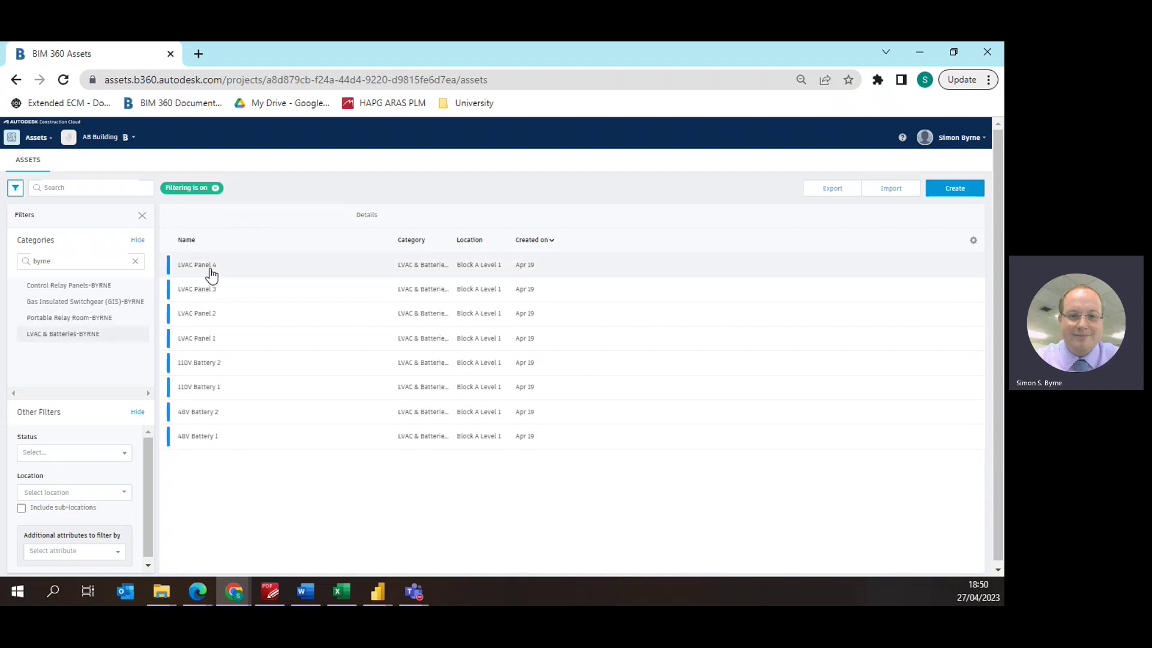
# Step: Open the LVAC Panel 4 asset and review its details from name and barcode down to manufacturer and model
pyautogui.click(211, 274)
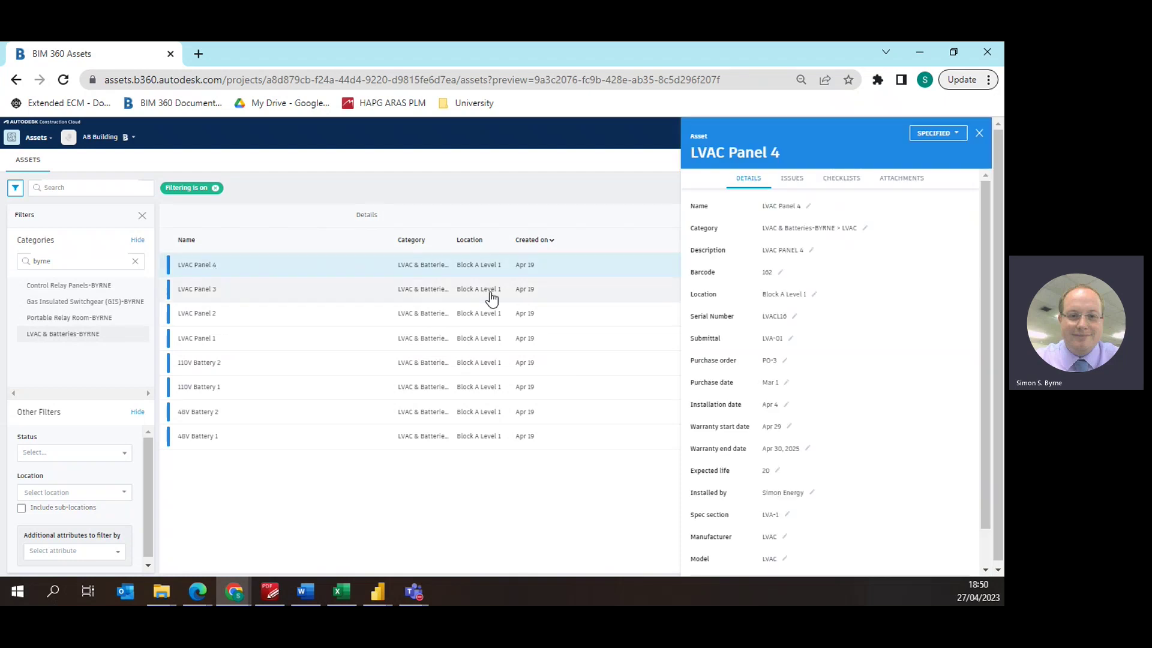
pyautogui.scroll(-2, 902, 240)
pyautogui.scroll(2, 888, 384)
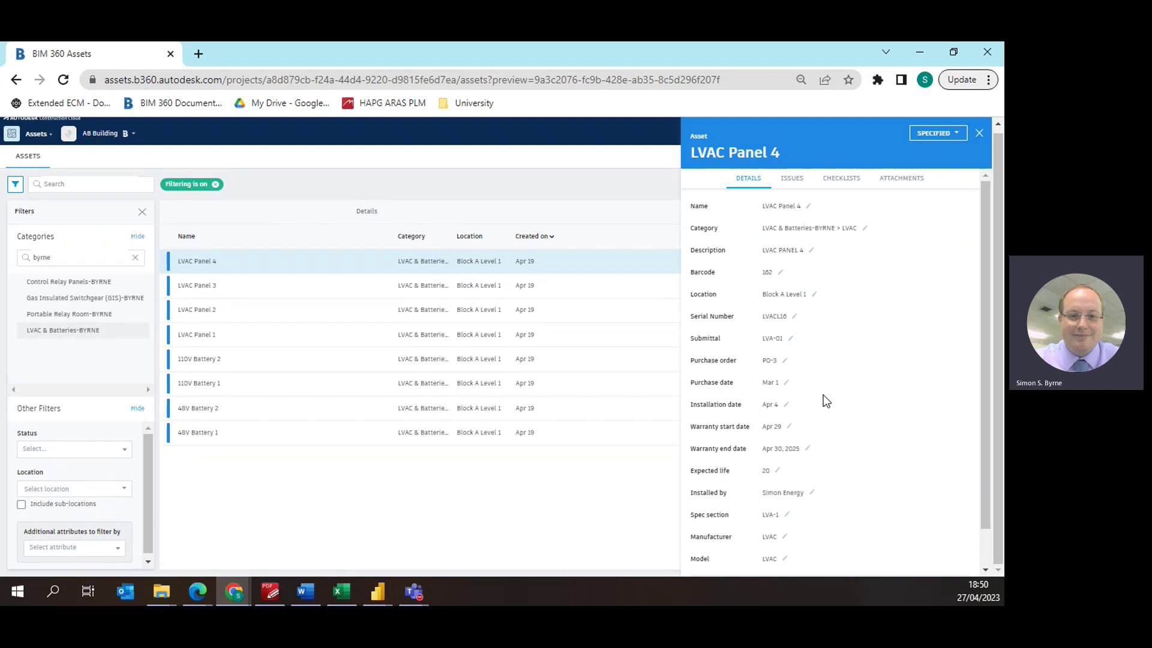
pyautogui.scroll(-2, 828, 368)
pyautogui.scroll(2, 822, 370)
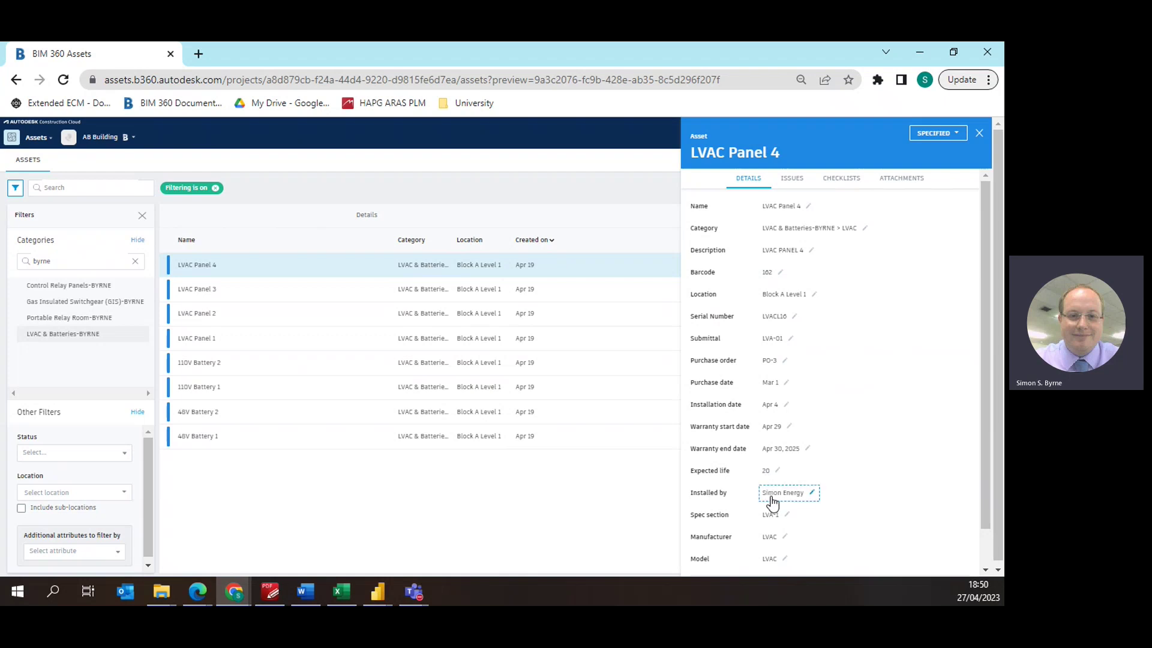
pyautogui.scroll(-1, 768, 504)
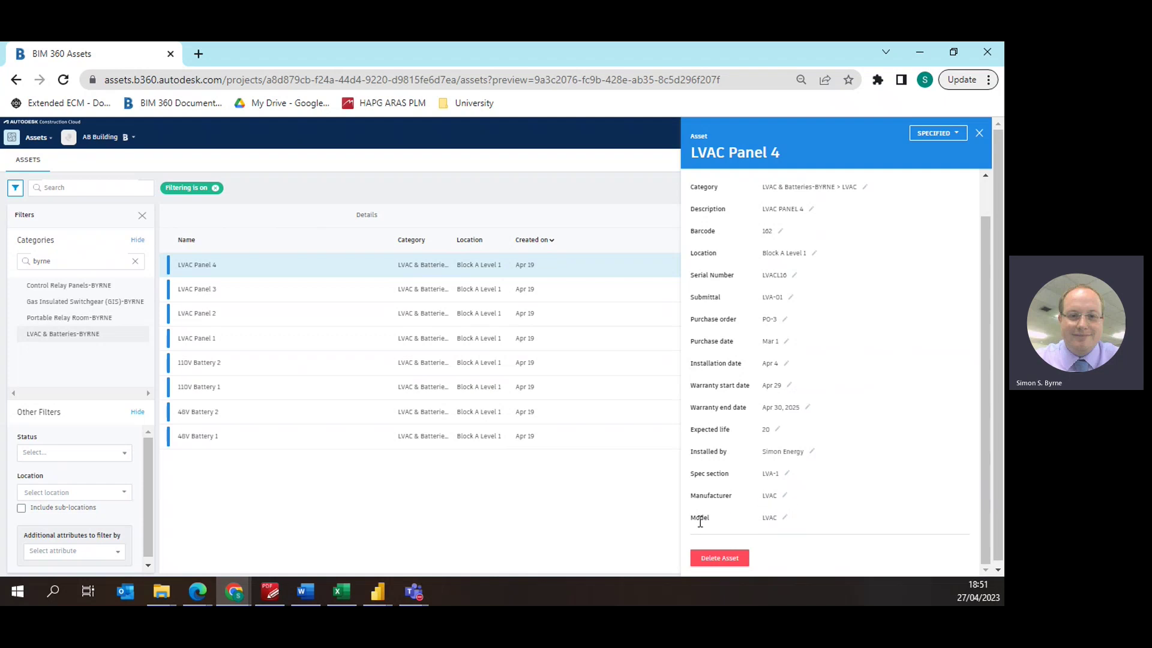
# Step: Review all the details of the 110V Battery 2 asset and close its details
pyautogui.click(215, 364)
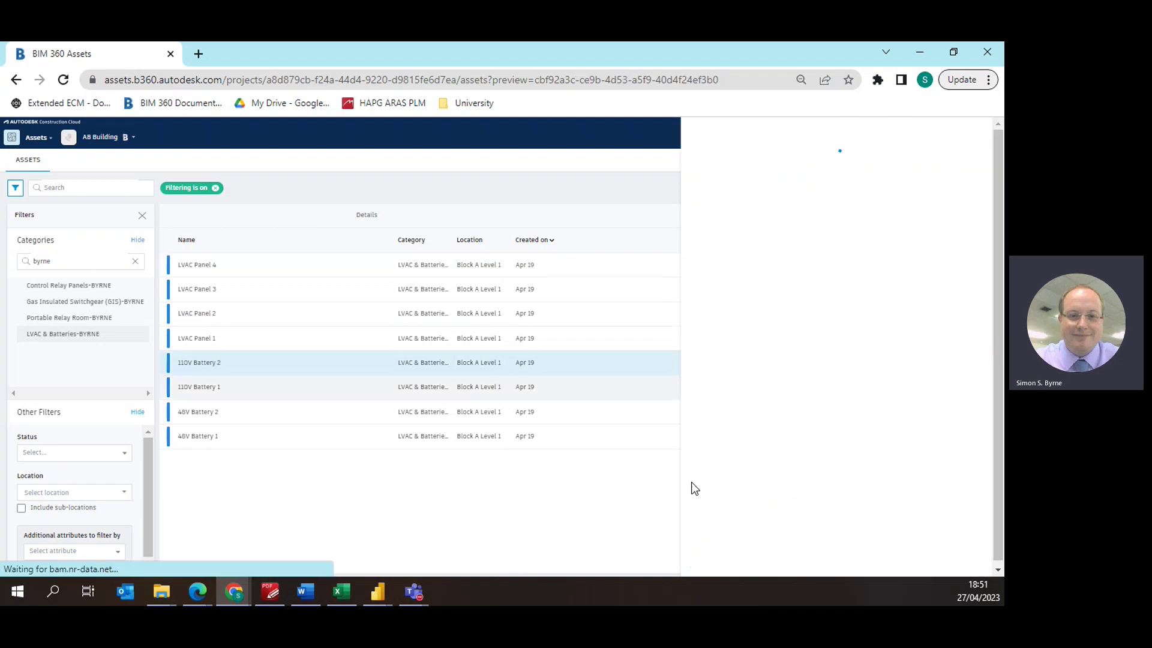
pyautogui.scroll(-2, 777, 540)
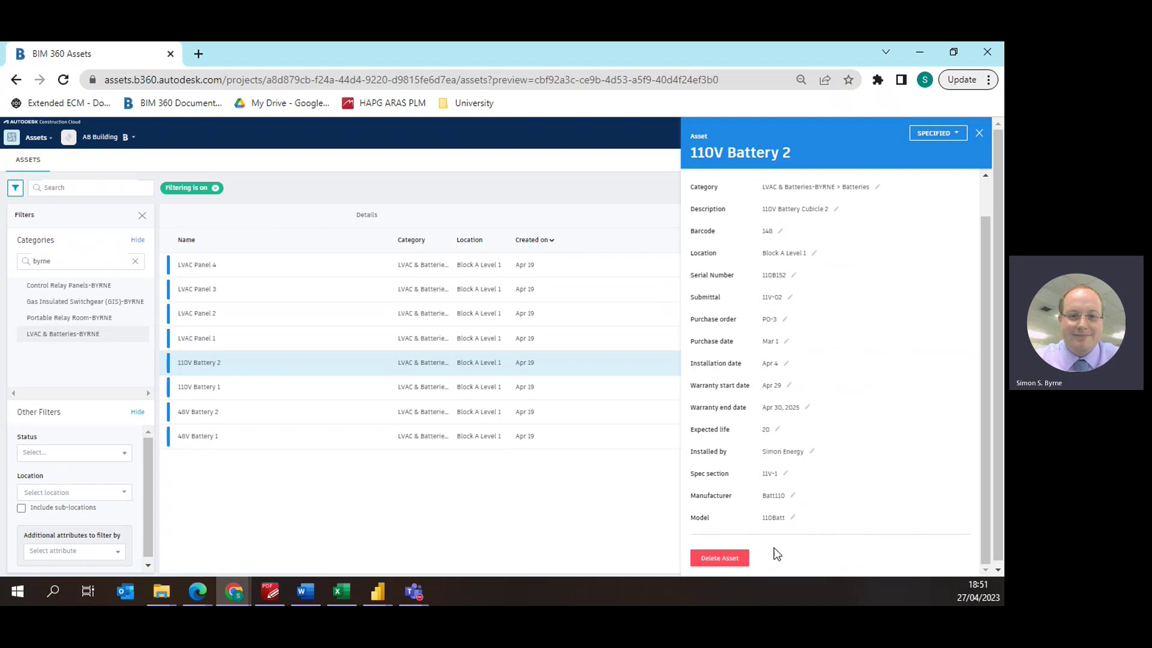
pyautogui.scroll(2, 689, 516)
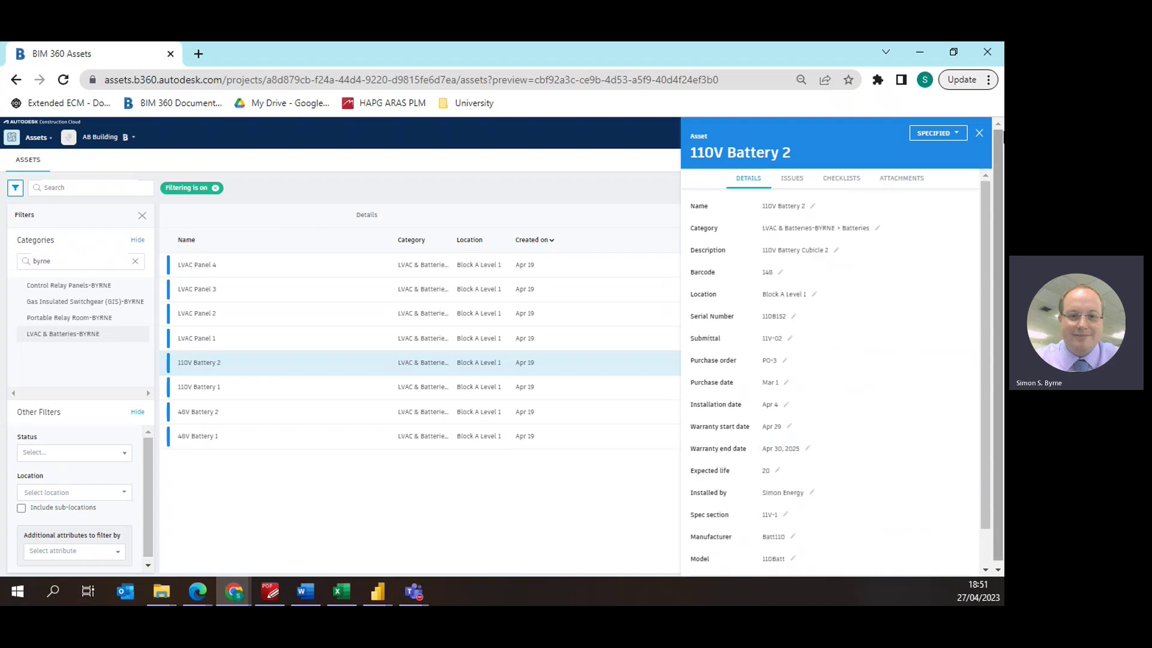
pyautogui.click(979, 132)
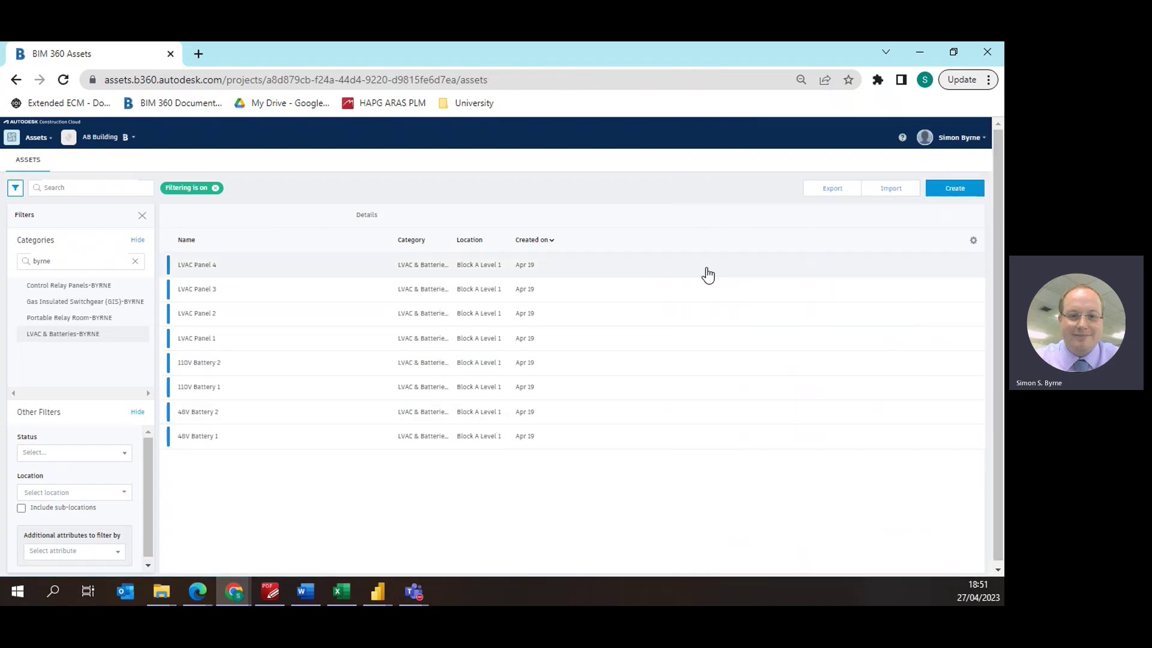
# Step: Export the filtered LVAC & Batteries asset list and dismiss the notification
pyautogui.click(820, 192)
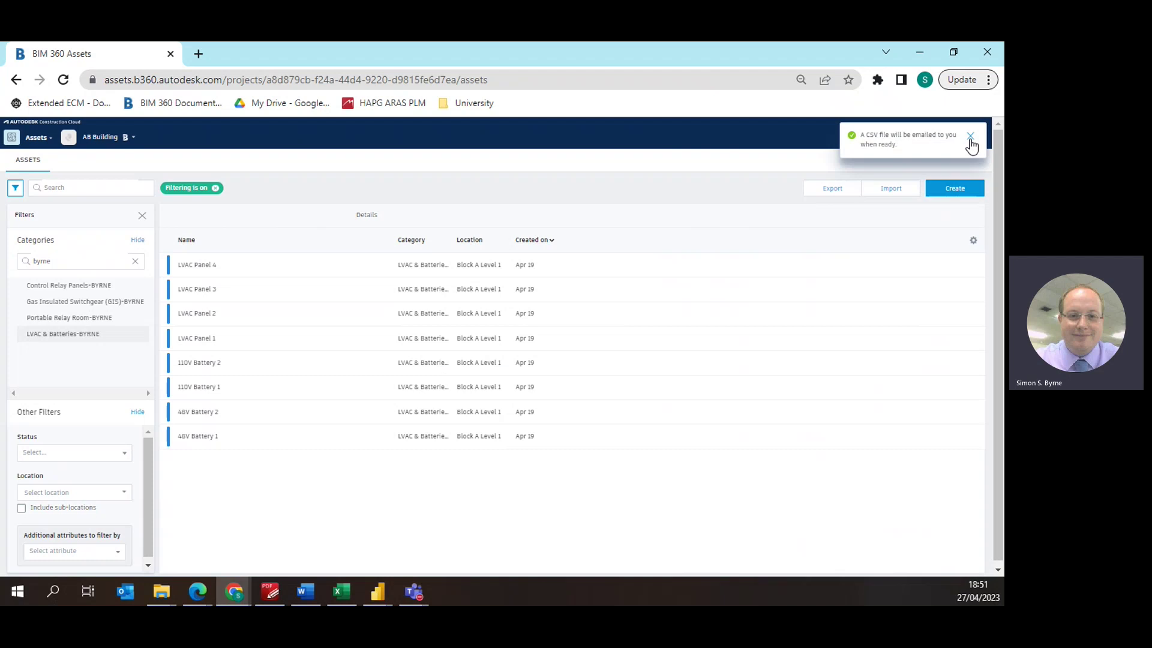
pyautogui.click(970, 138)
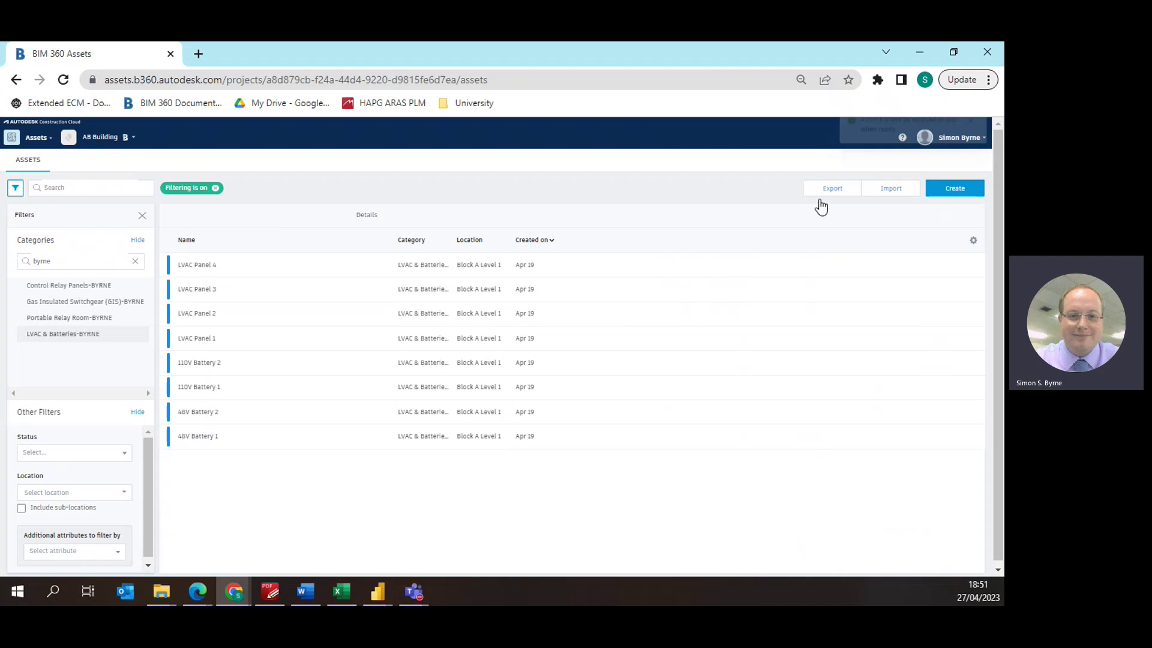
# Step: Switch to the "d) Assets Export" workbook in Excel, maximise it, and review its columns from B3F ID through Next Maintenance Date
pyautogui.click(342, 592)
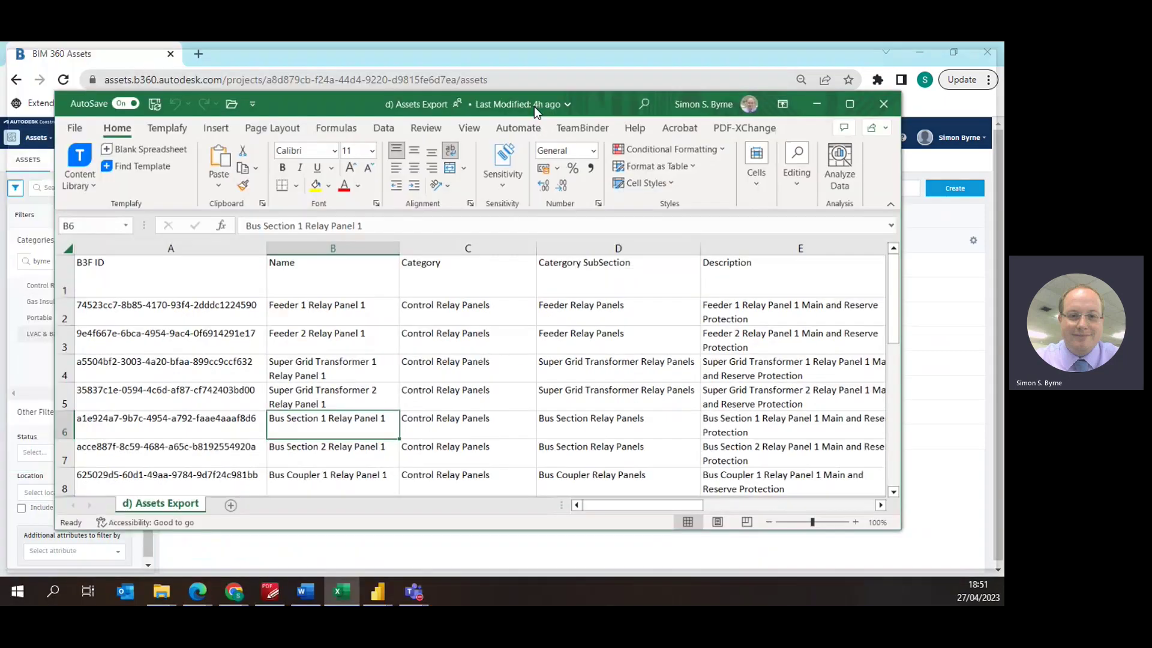
pyautogui.moveTo(534, 106); pyautogui.dragTo(550, 41)
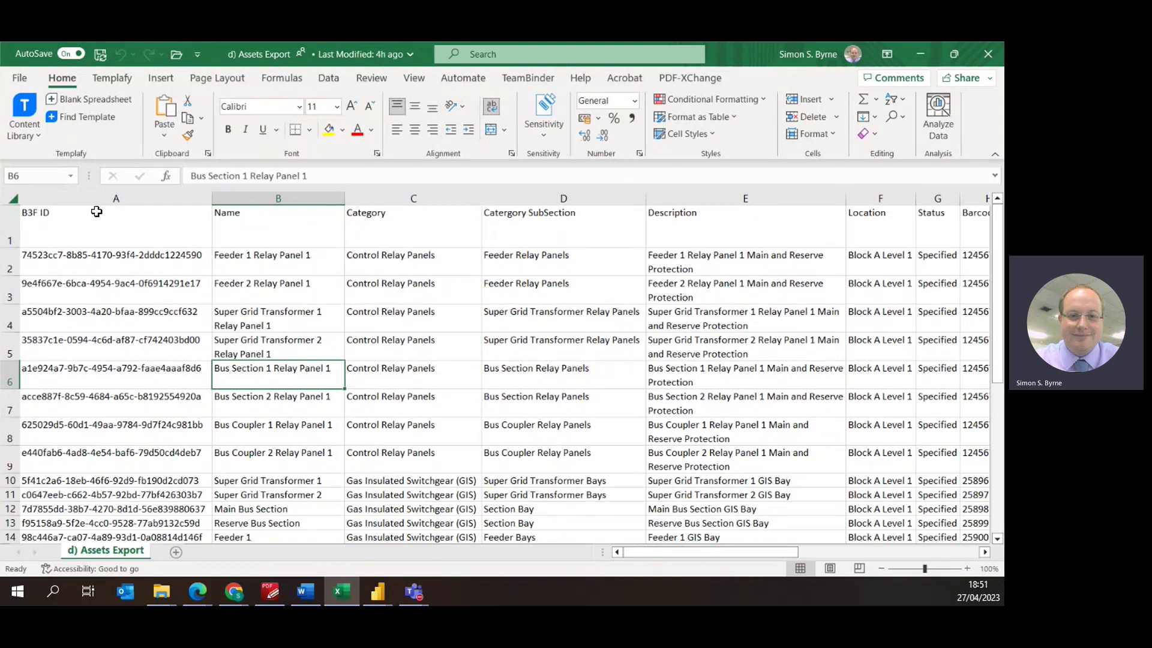
pyautogui.click(108, 197)
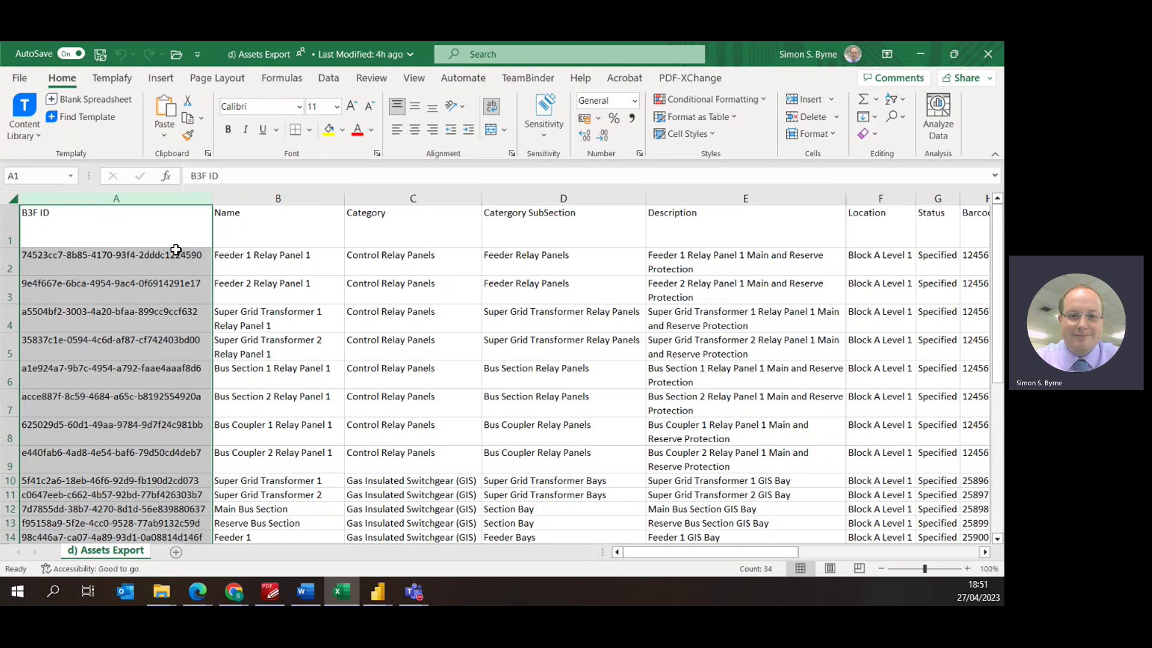
pyautogui.click(267, 223)
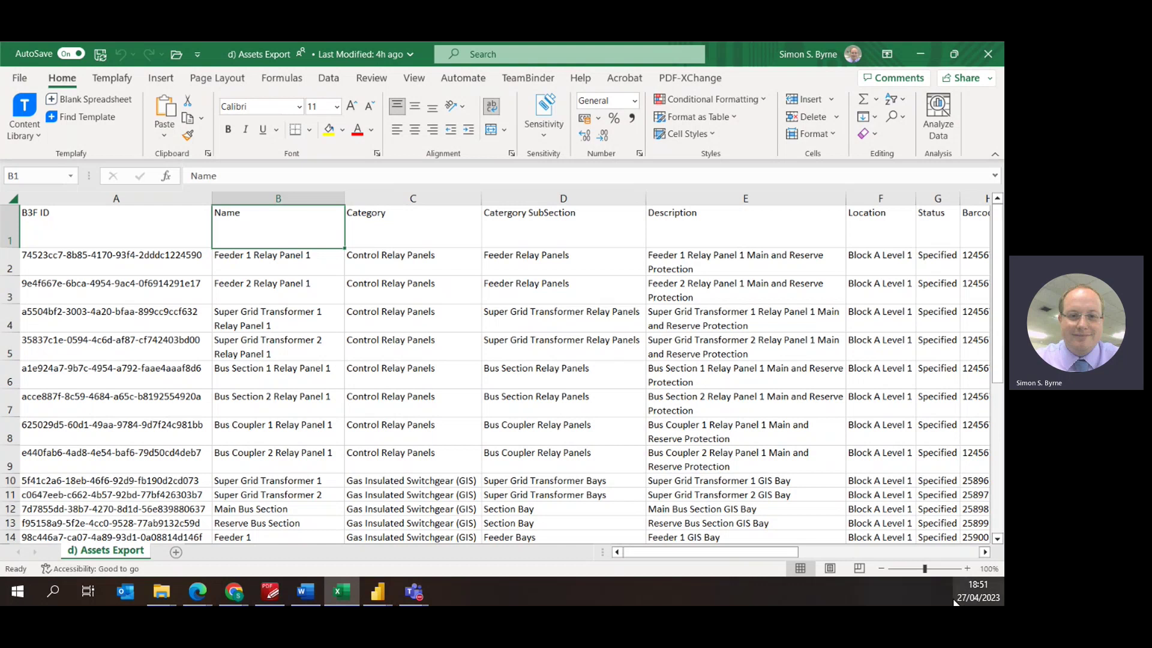
pyautogui.moveTo(784, 554); pyautogui.dragTo(799, 556)
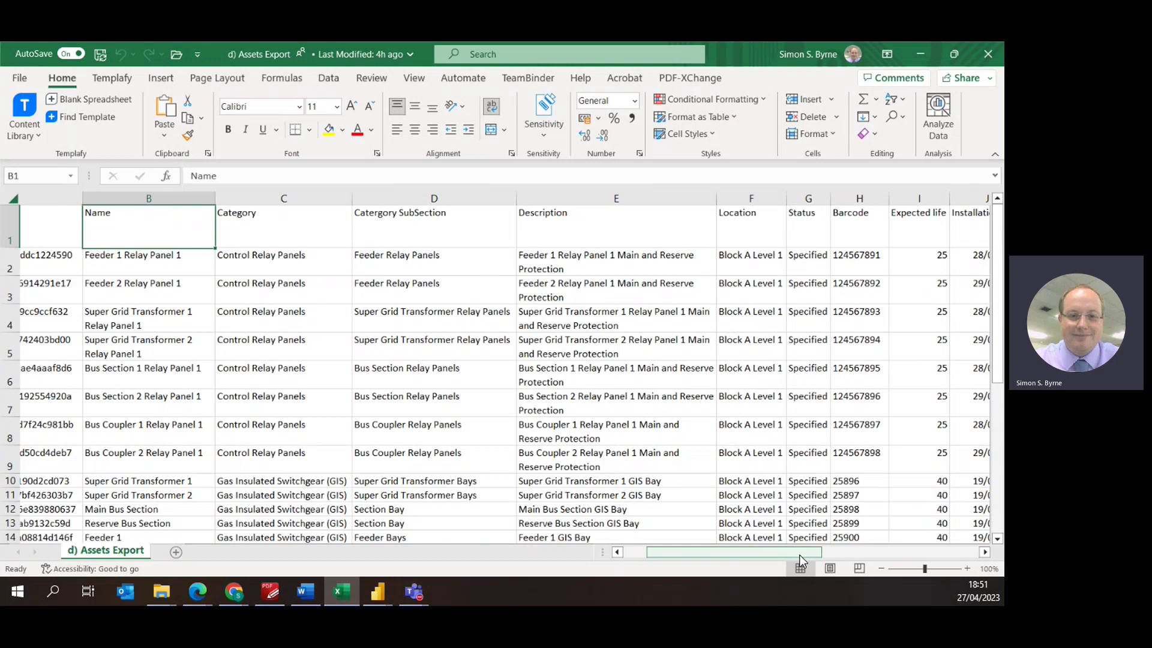
pyautogui.moveTo(817, 550); pyautogui.dragTo(865, 550)
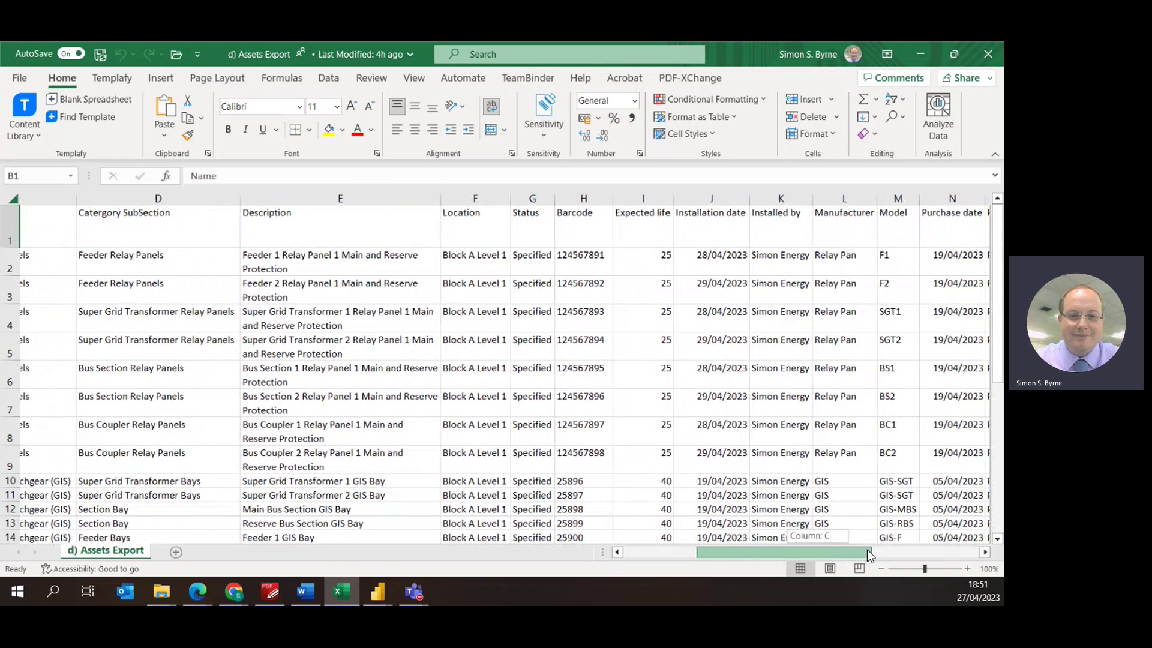
pyautogui.moveTo(866, 549); pyautogui.dragTo(967, 553)
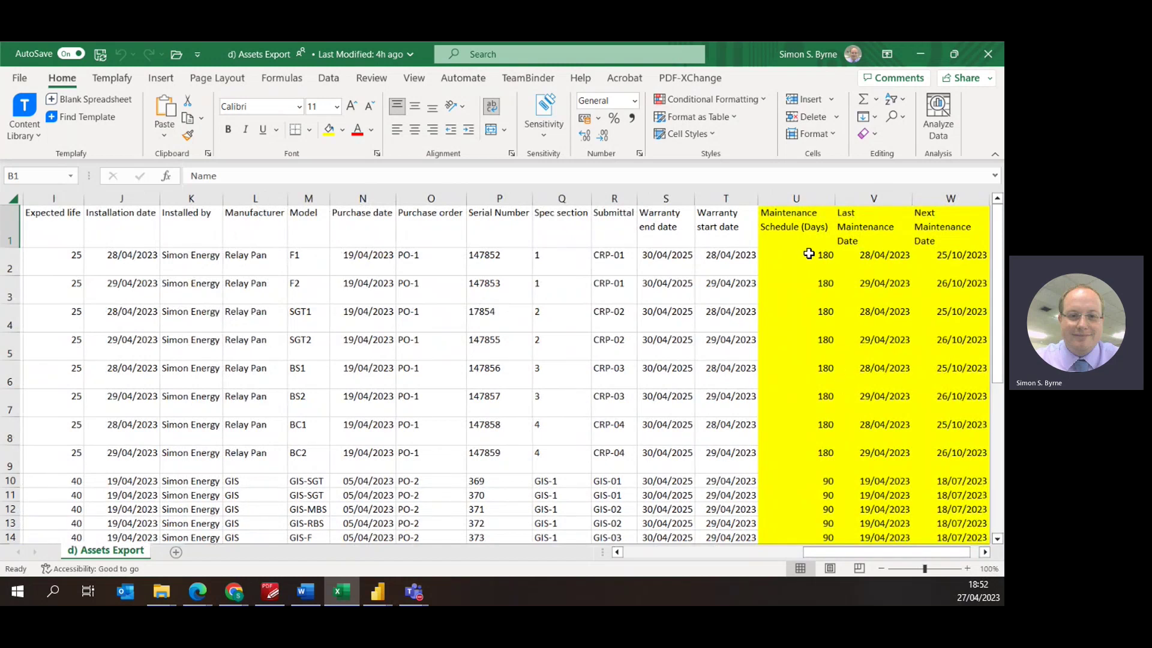
# Step: Examine the Maintenance Schedule (Days), Last Maintenance Date and Next Maintenance Date columns and their values for the first relay panels
pyautogui.click(807, 229)
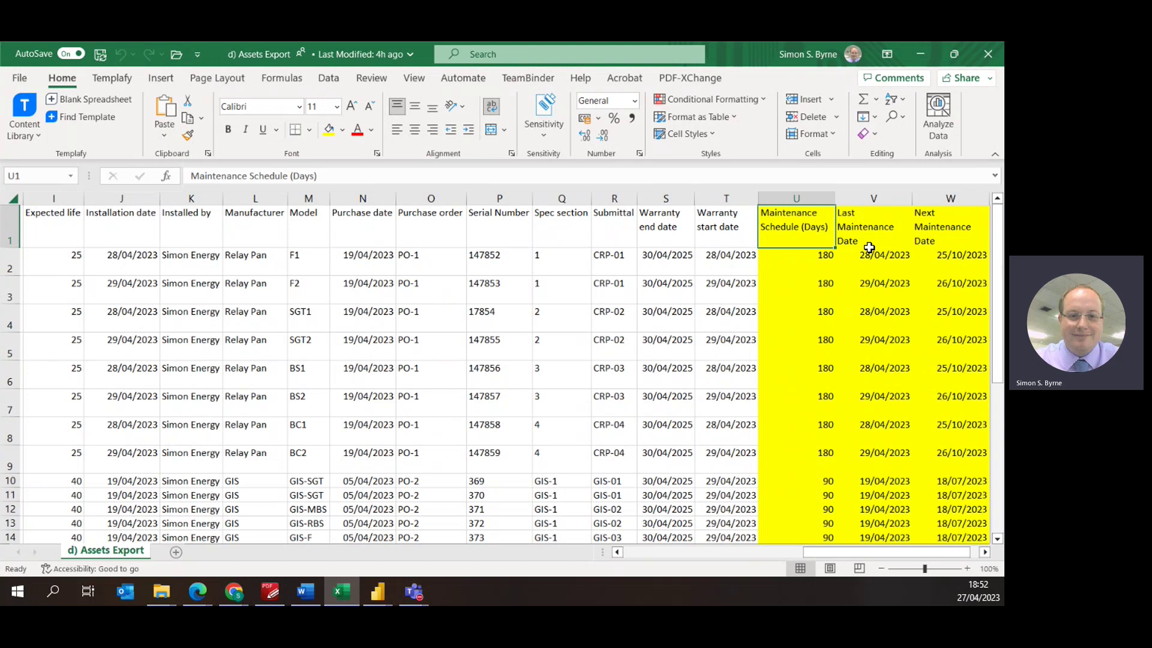
pyautogui.click(875, 229)
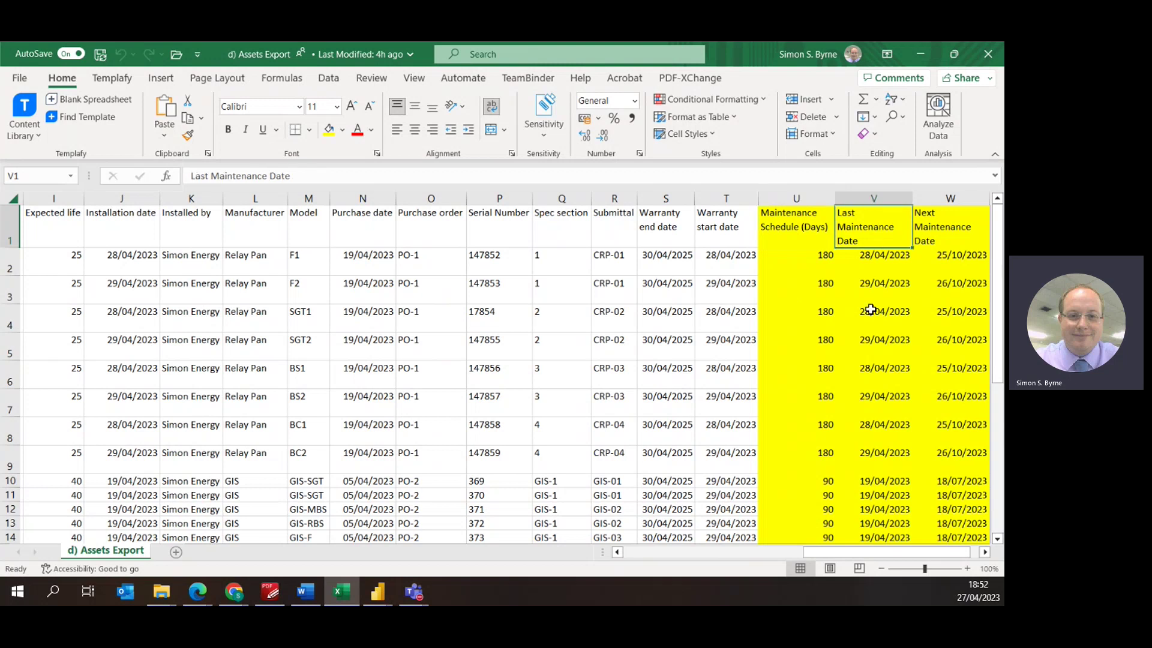
pyautogui.click(946, 230)
pyautogui.click(949, 255)
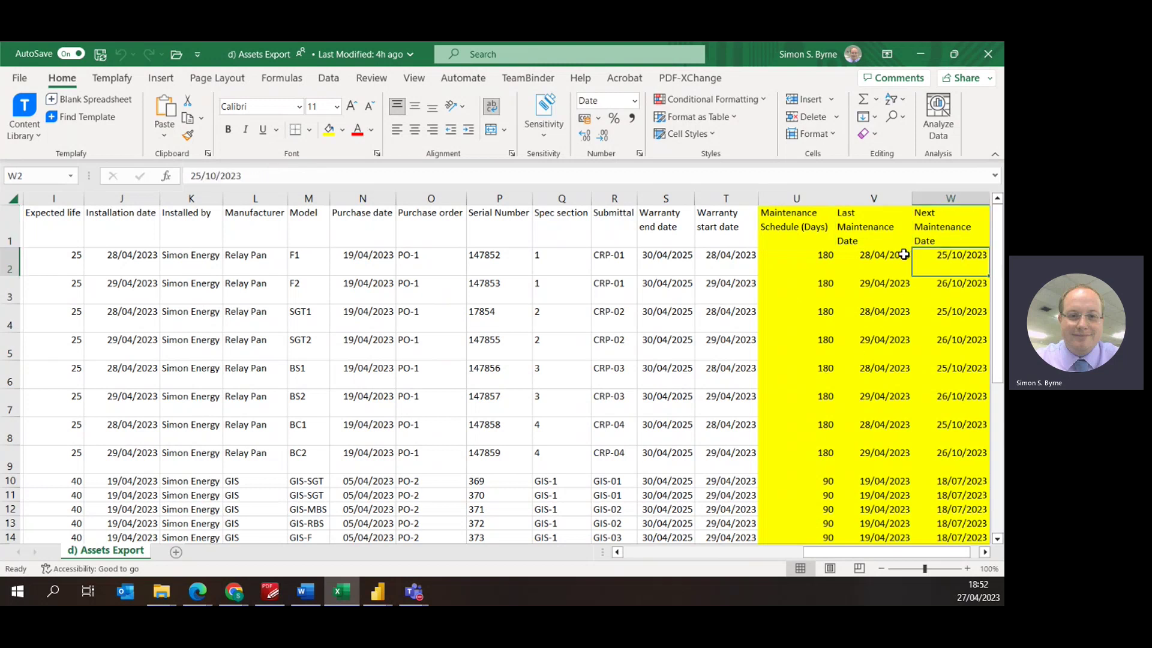
pyautogui.click(858, 268)
pyautogui.click(827, 269)
pyautogui.click(881, 268)
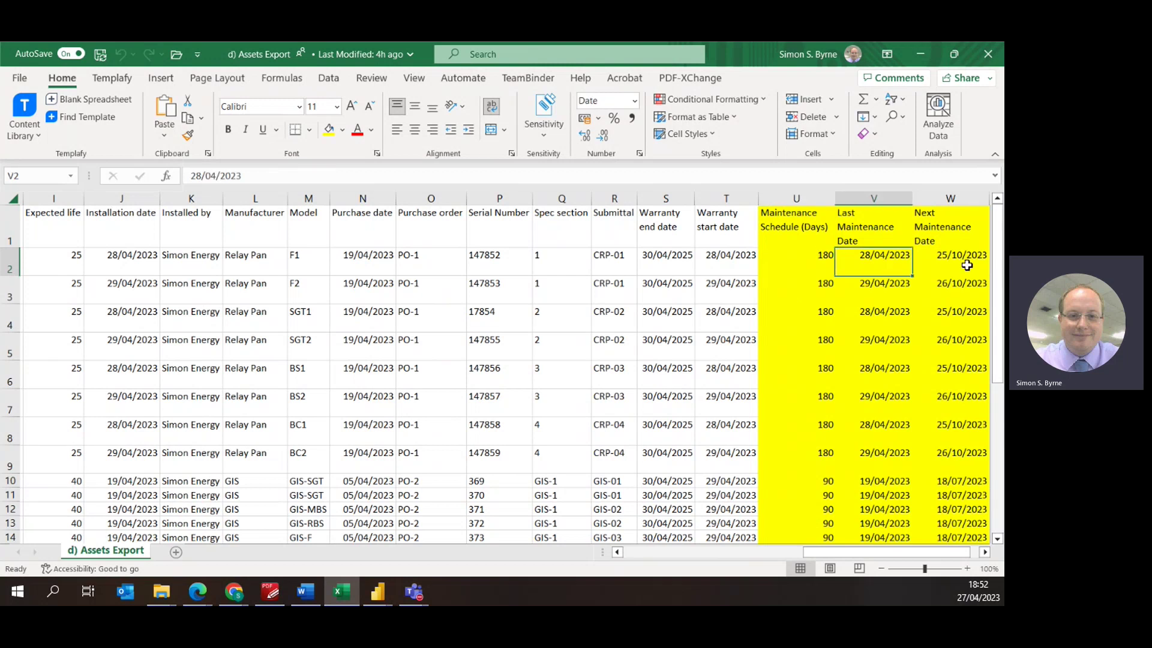
pyautogui.press('Right')
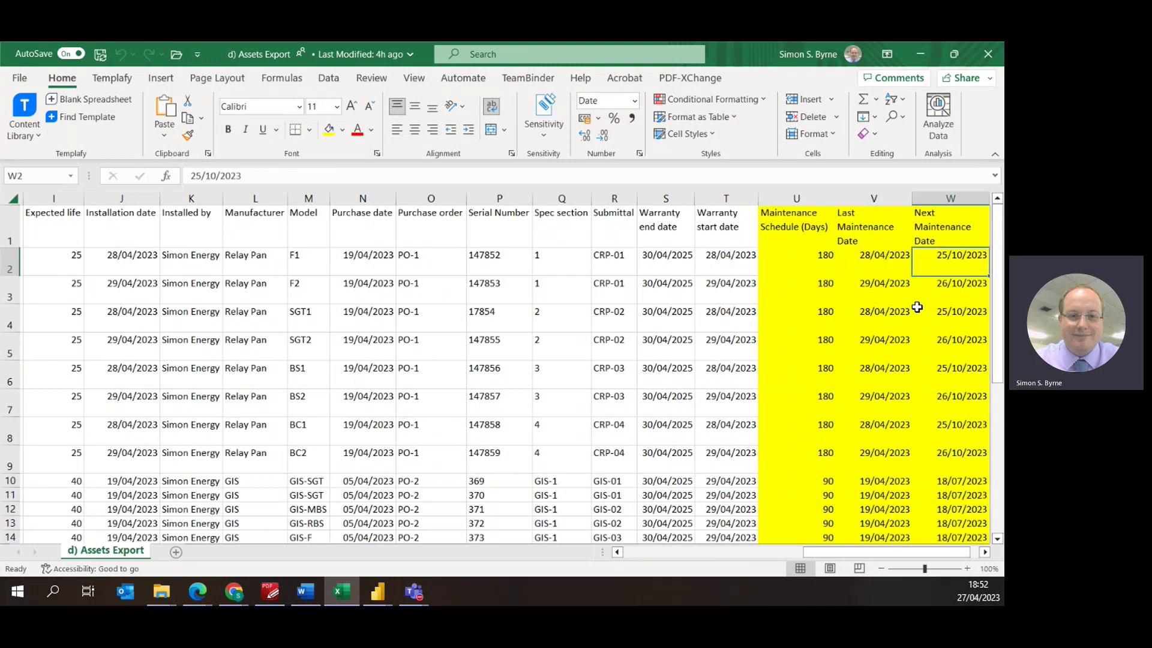
pyautogui.click(820, 289)
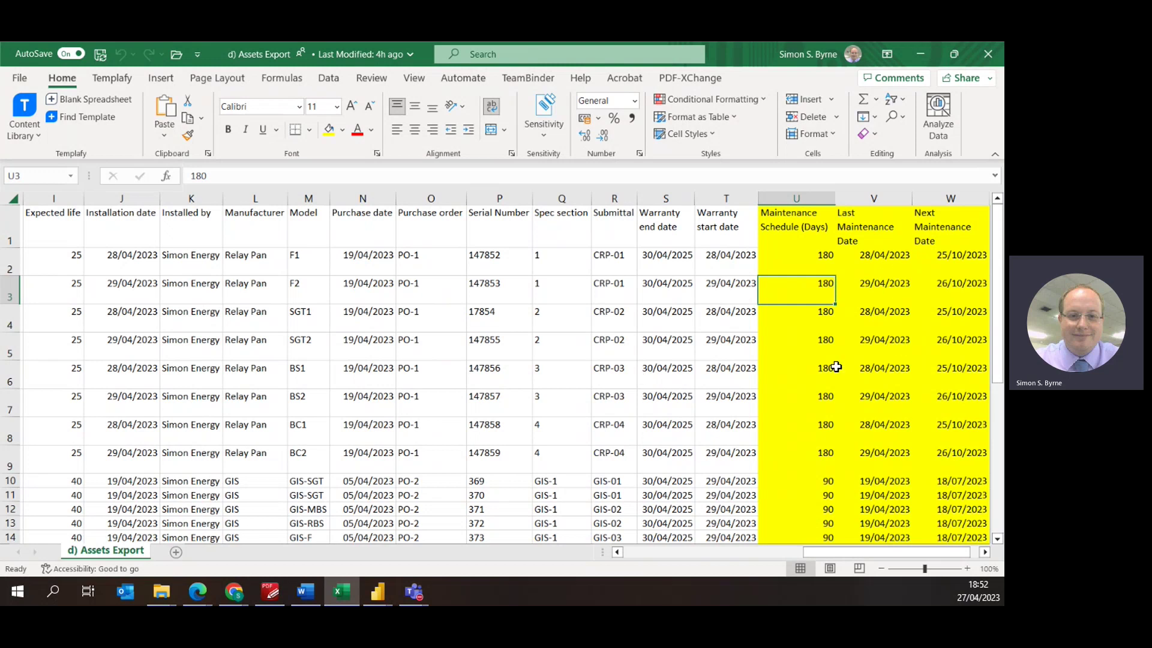
# Step: Minimise the Excel and Chrome windows and switch to the untitled report in Power BI Desktop
pyautogui.click(919, 53)
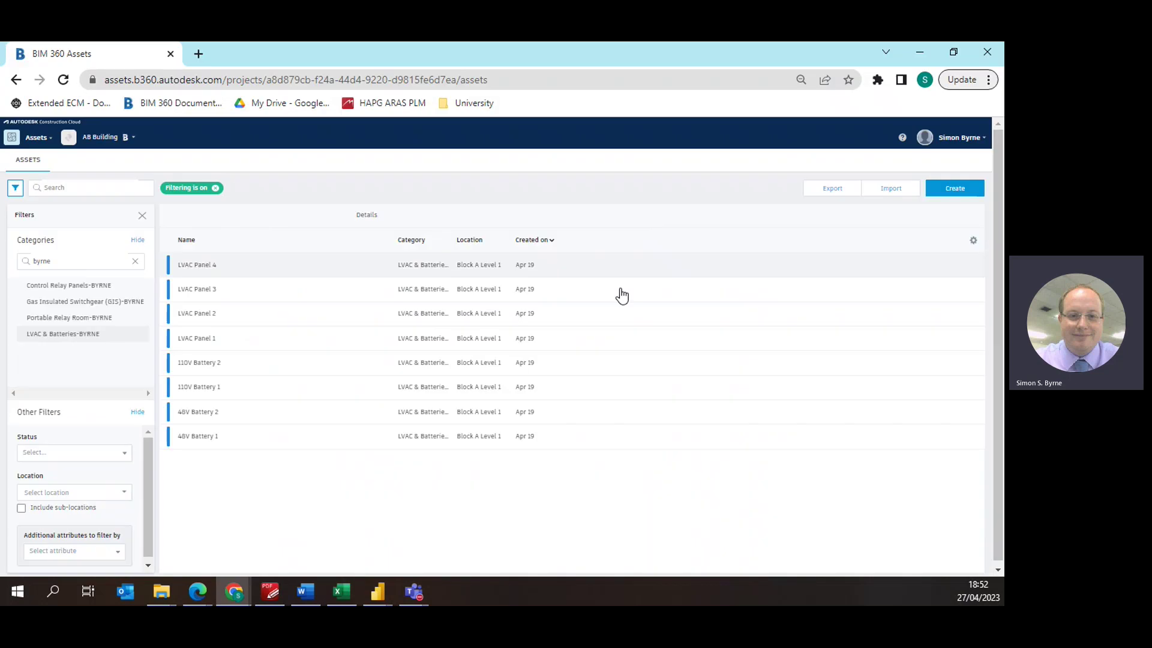
pyautogui.click(916, 53)
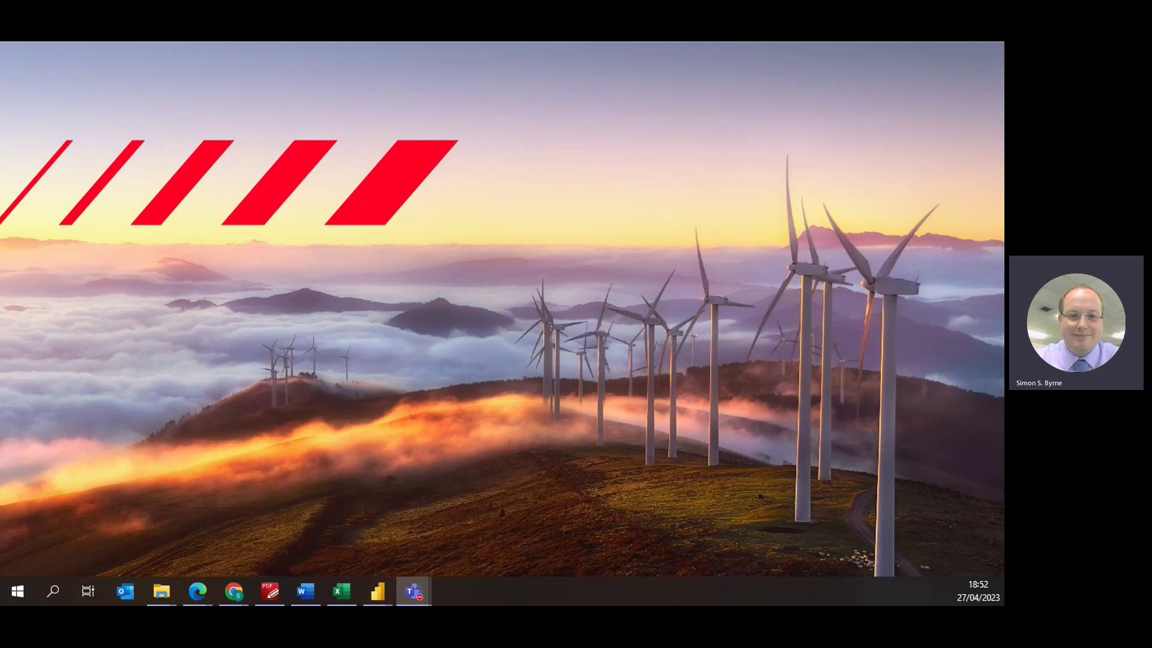
pyautogui.moveTo(378, 591)
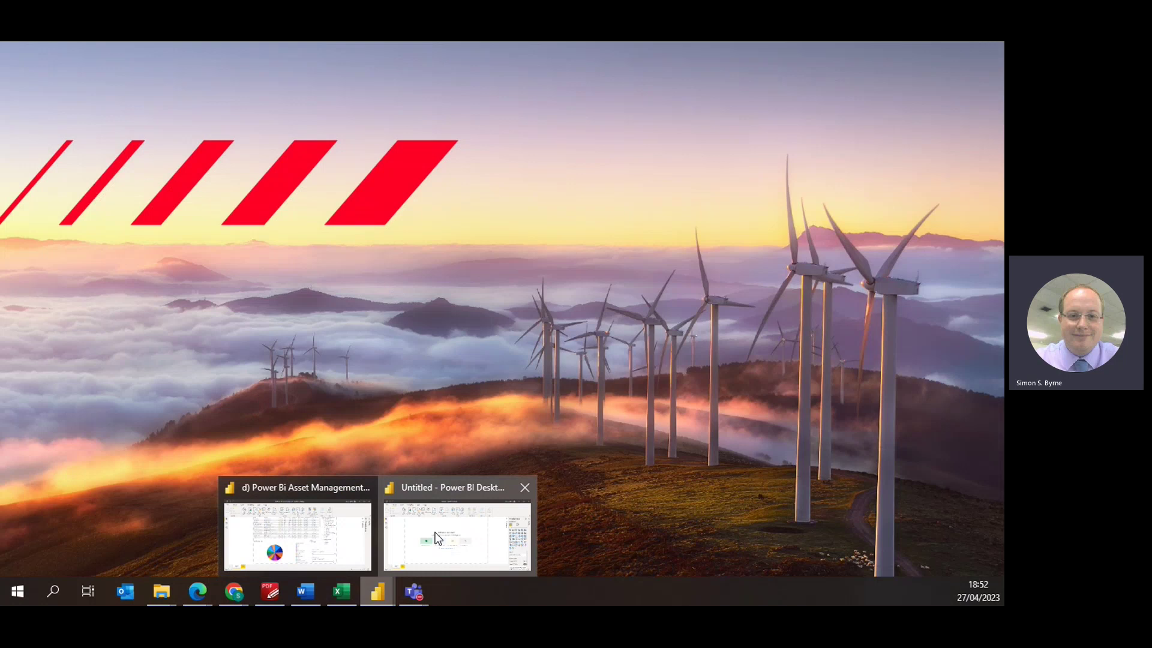
pyautogui.click(378, 591)
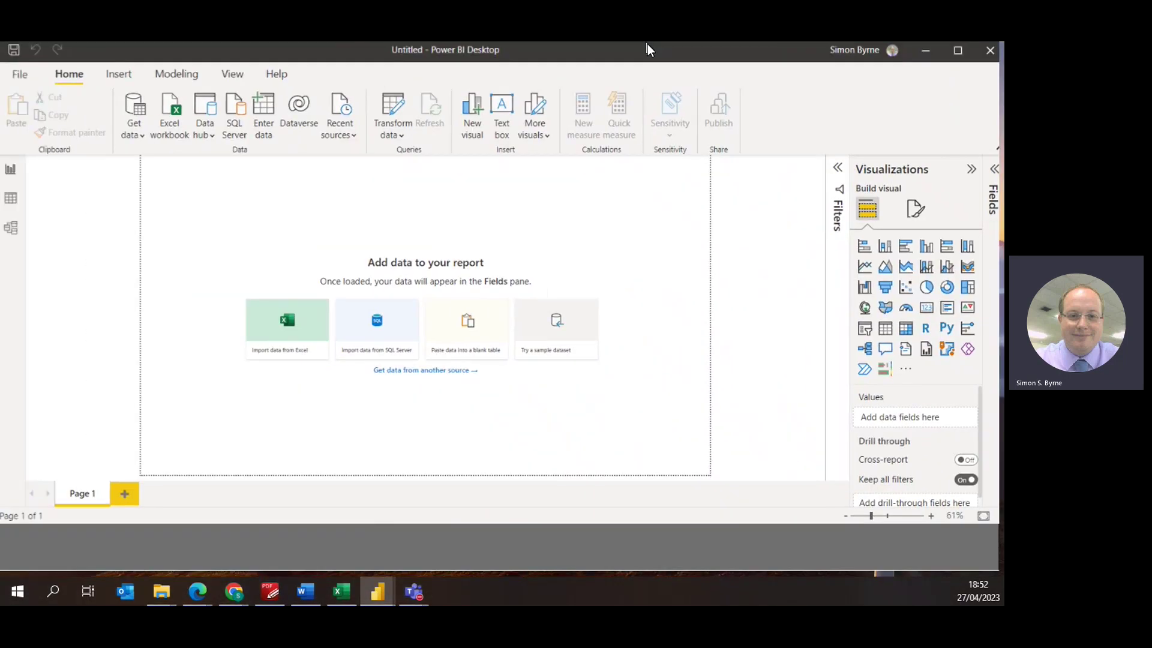
# Step: Maximise the report window and try to import data from an Excel workbook in the Assets folder
pyautogui.doubleClick(647, 50)
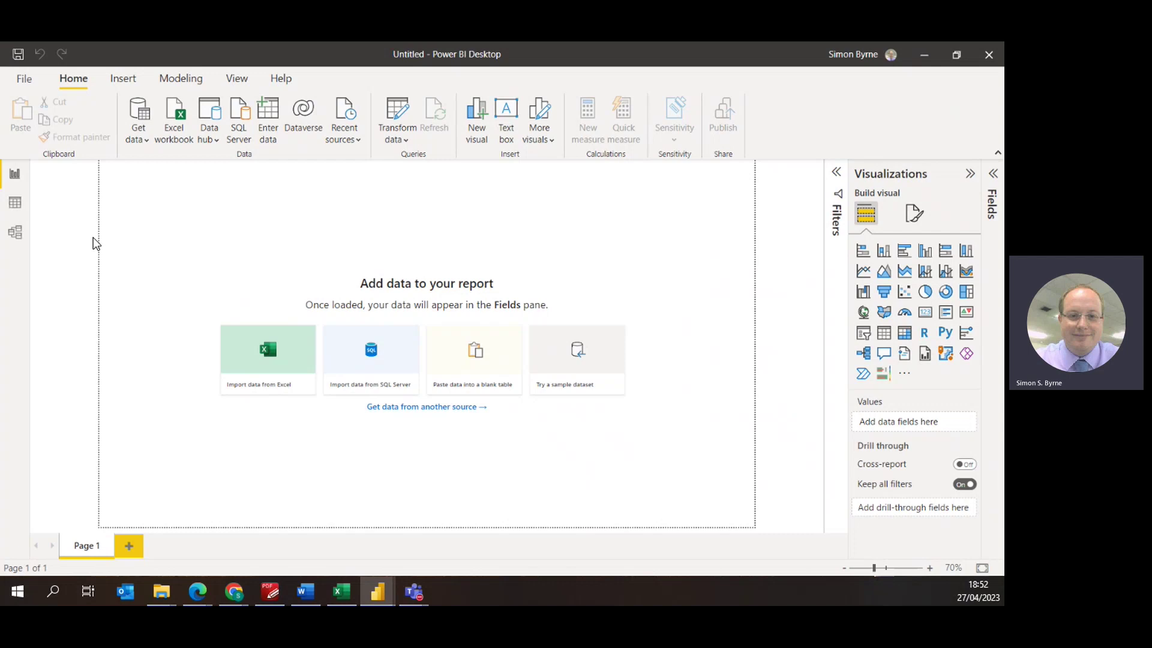
pyautogui.click(261, 373)
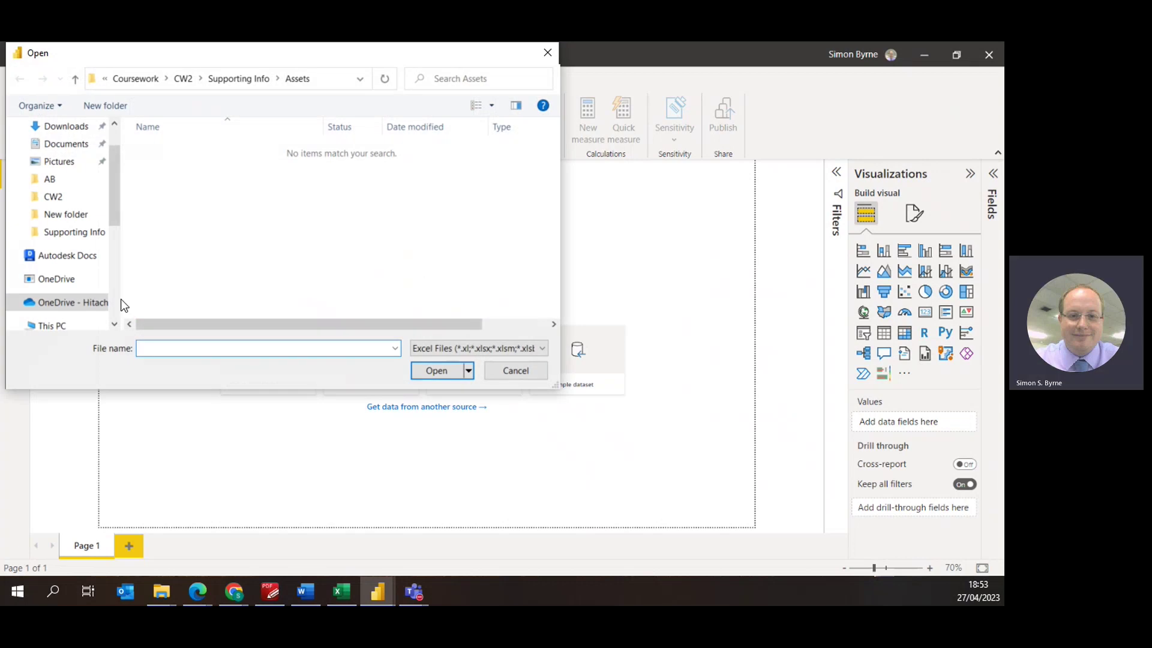
pyautogui.click(529, 372)
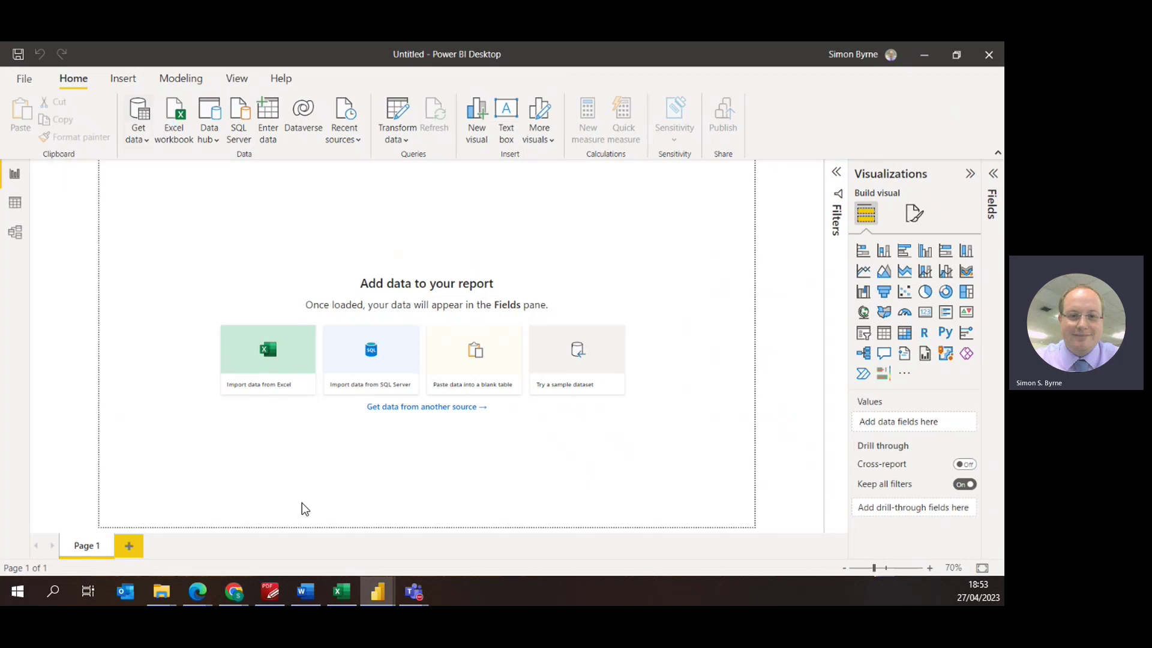
# Step: Look through the available data sources for the report and connect to a Text/CSV file
pyautogui.click(268, 372)
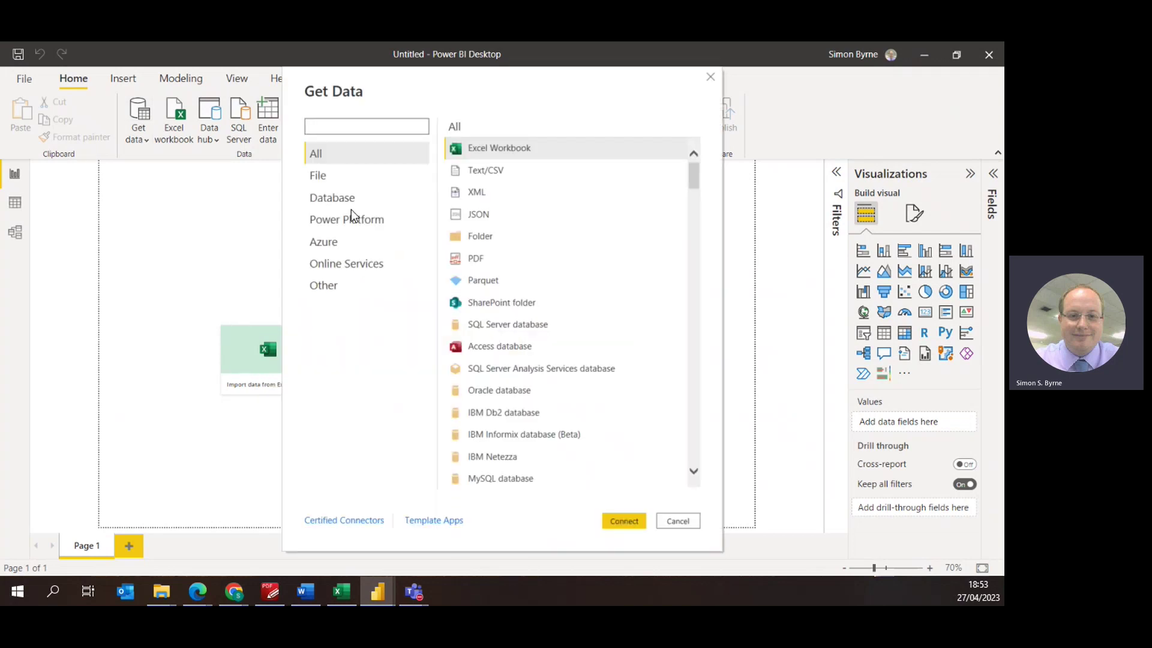
pyautogui.scroll(-2, 501, 376)
pyautogui.scroll(2, 508, 379)
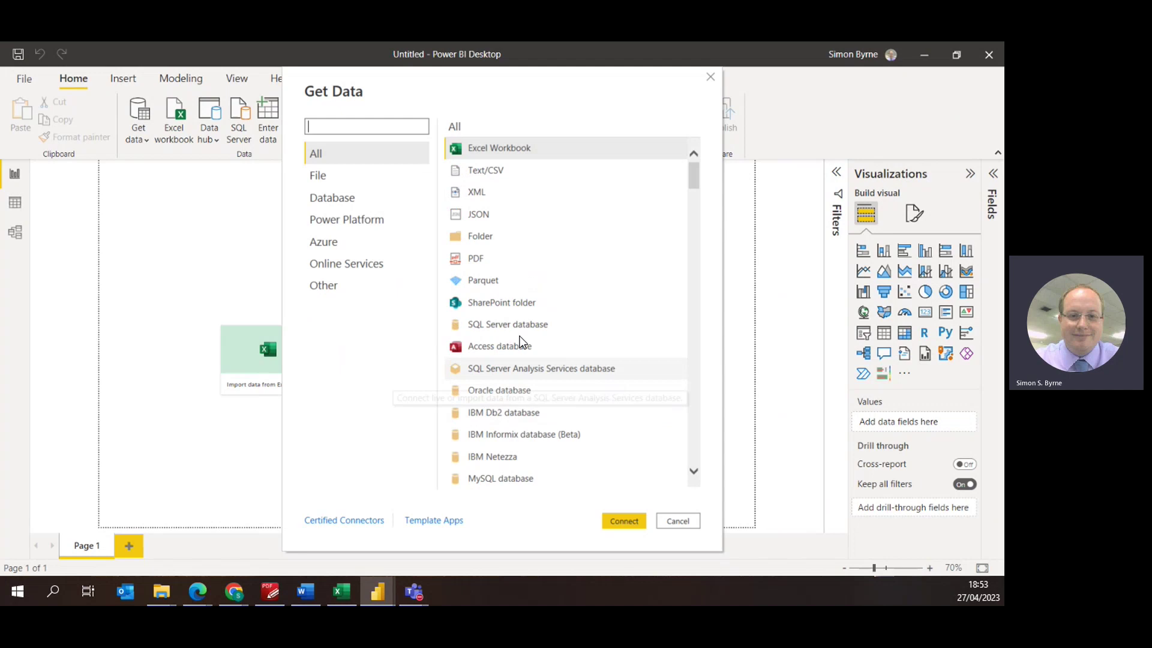
pyautogui.click(498, 151)
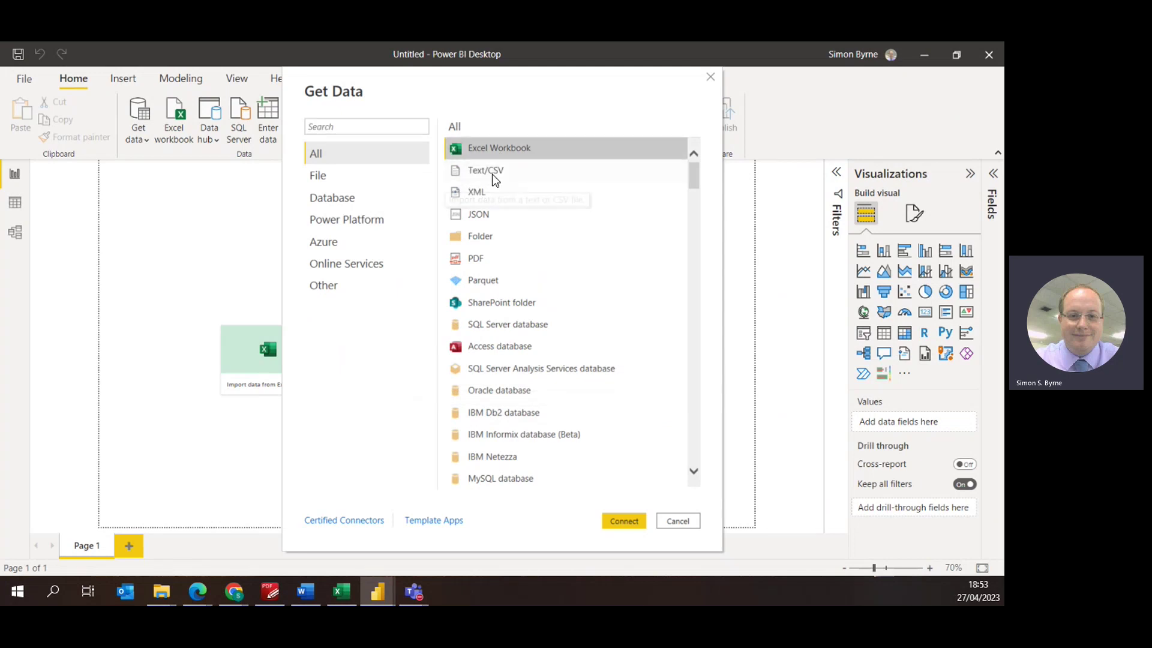
pyautogui.click(492, 172)
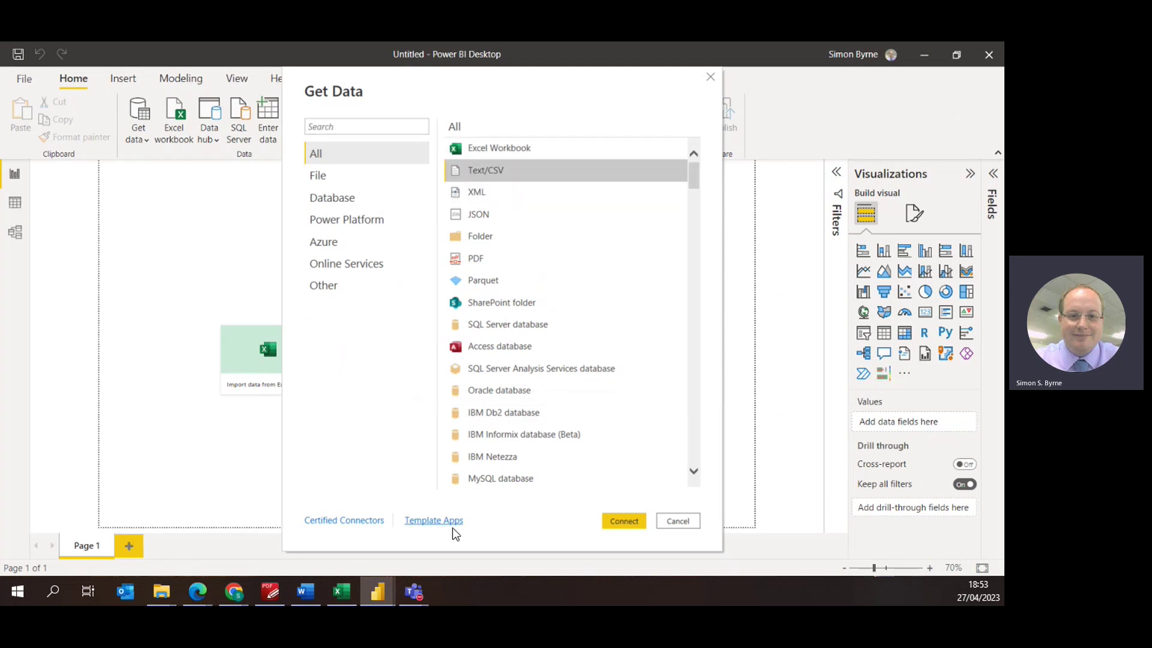
pyautogui.click(631, 523)
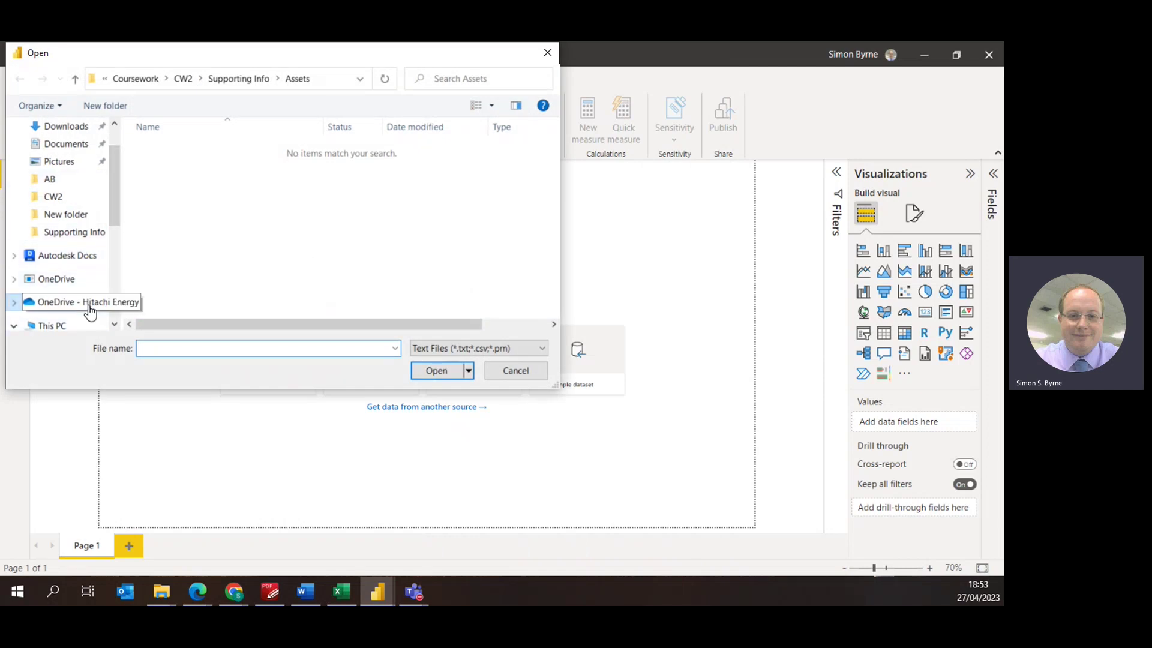
# Step: Open the "d) Assets Export" file from the CW2 folder as the data source
pyautogui.click(237, 78)
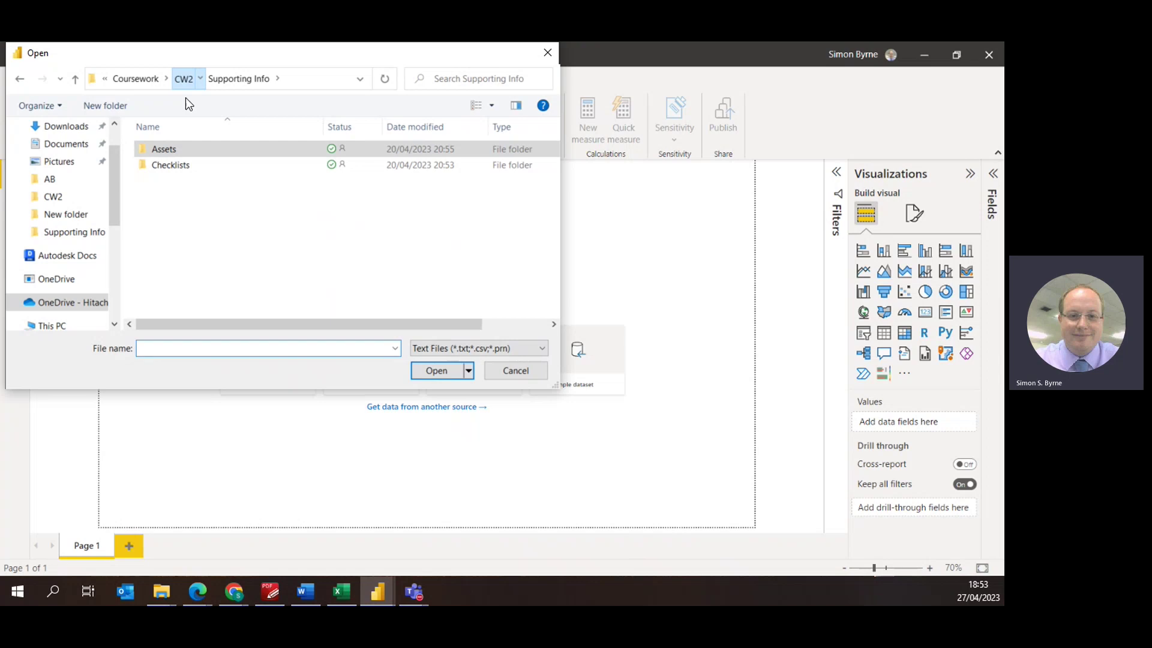
pyautogui.click(183, 79)
pyautogui.click(183, 180)
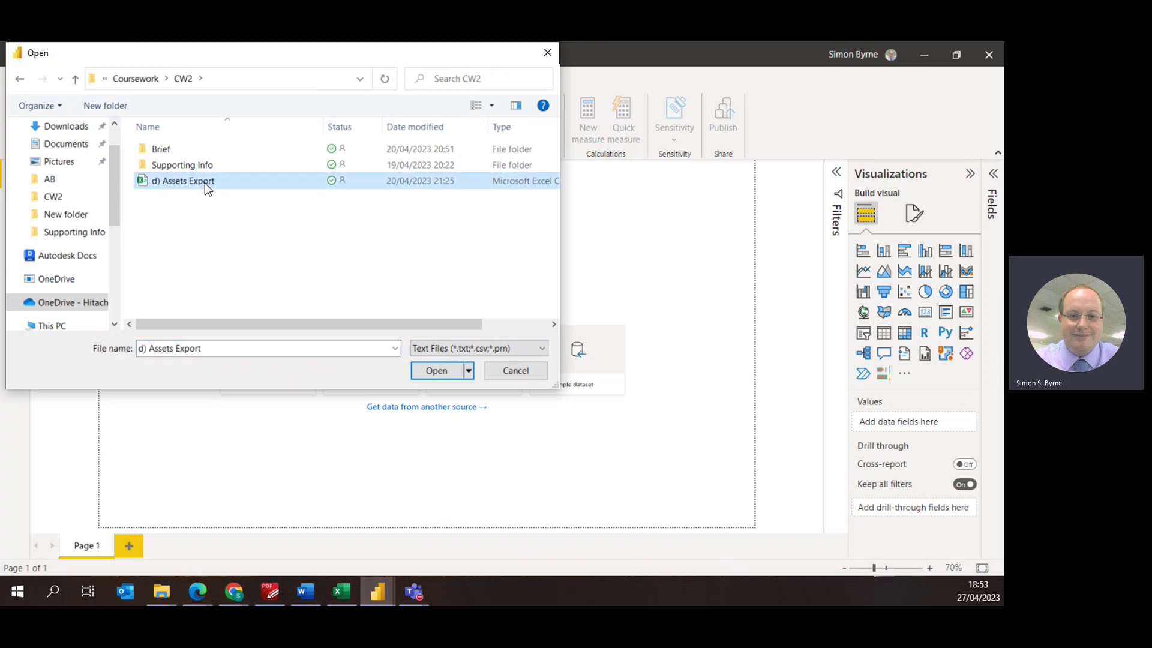
pyautogui.click(435, 374)
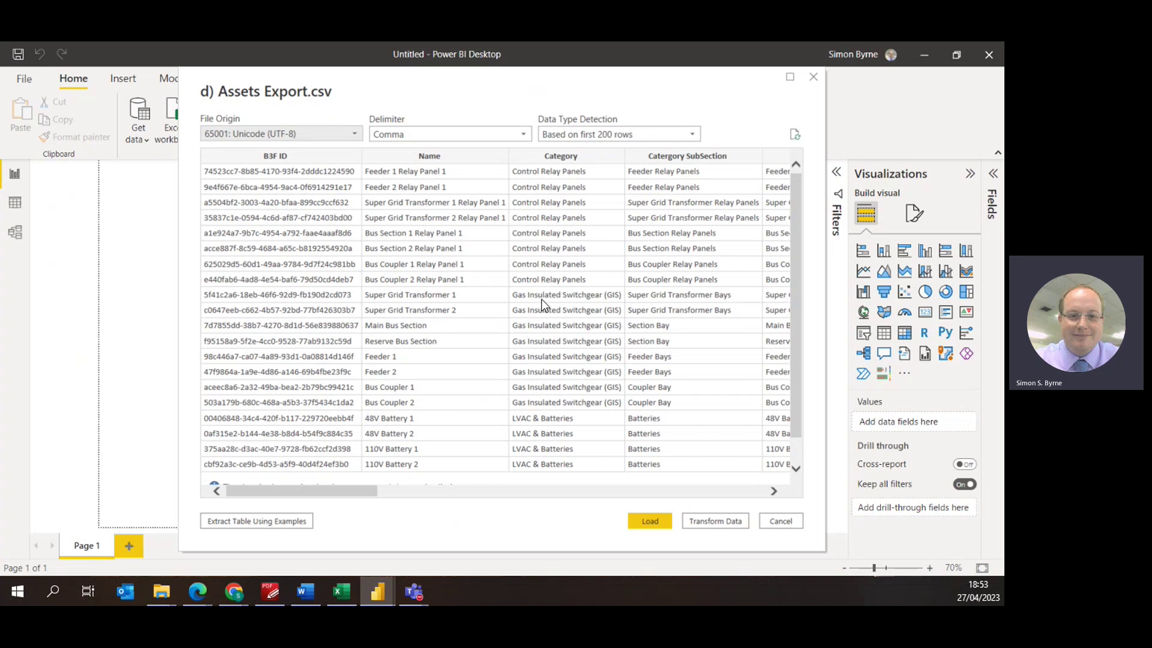
# Step: Check the preview of the asset rows and open the data for transformation in Power Query Editor
pyautogui.scroll(-1, 549, 303)
pyautogui.scroll(1, 558, 311)
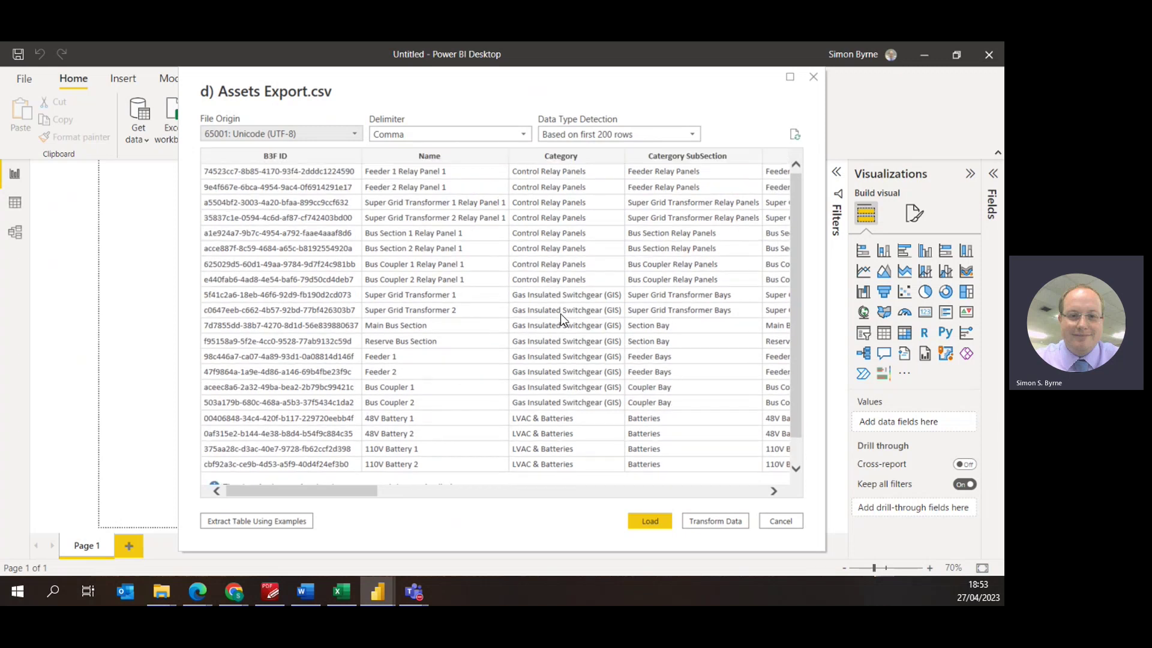
pyautogui.click(710, 523)
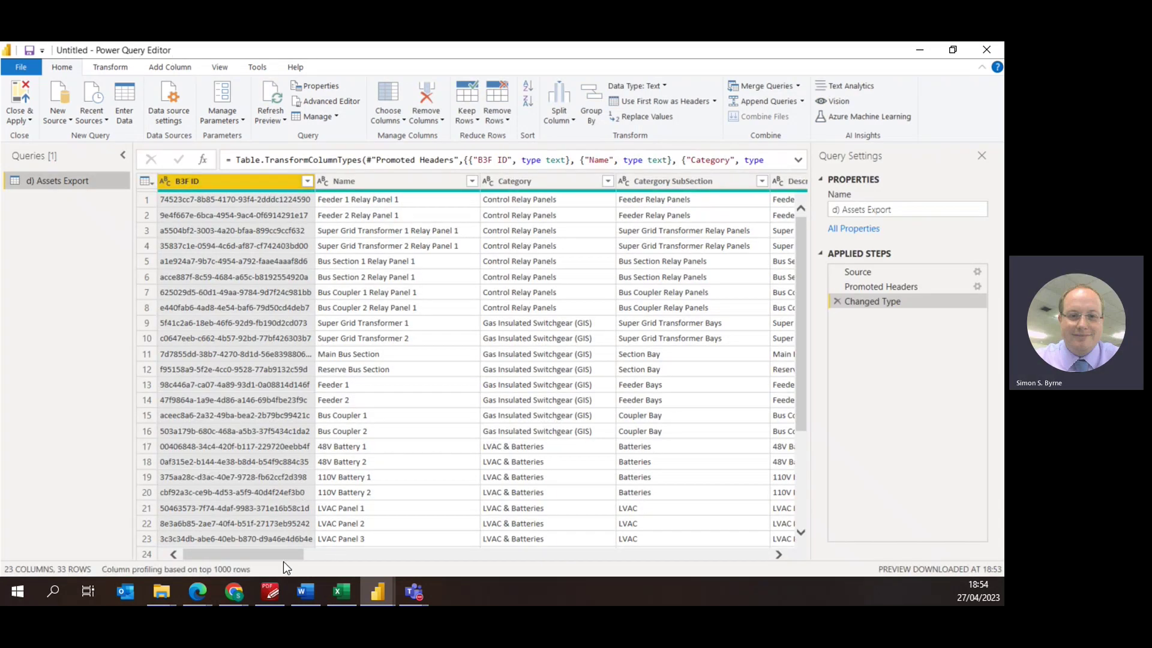
# Step: Review the imported columns from Location through Spec section, examining the Barcode and Purchase date values
pyautogui.moveTo(283, 561); pyautogui.dragTo(460, 599)
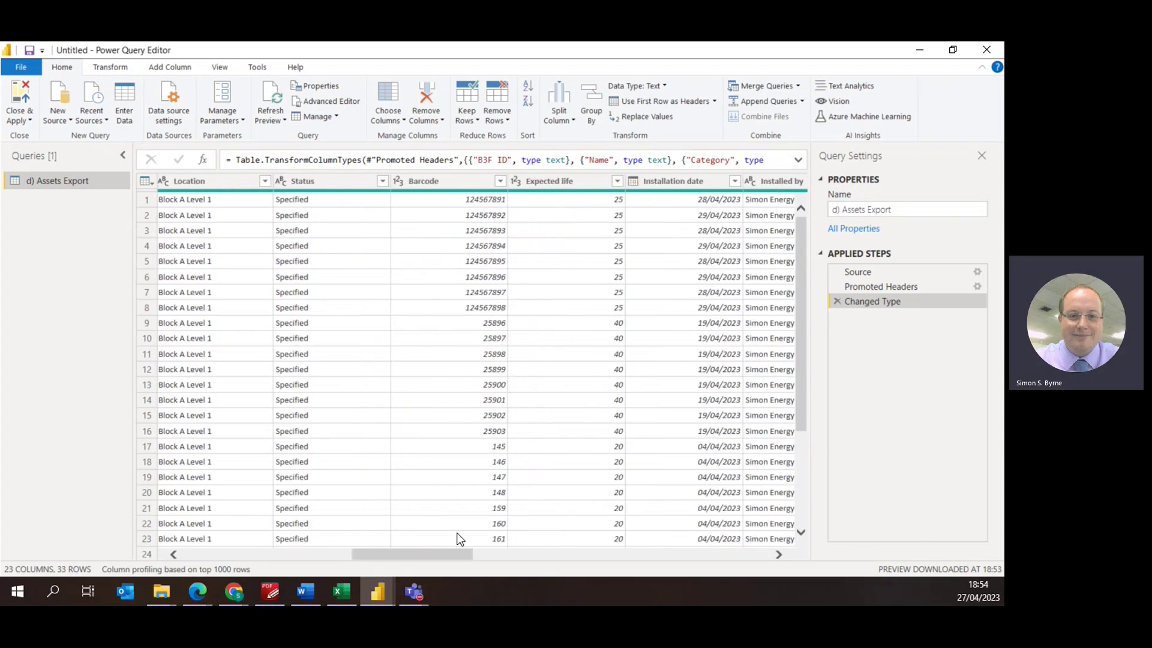
pyautogui.click(460, 182)
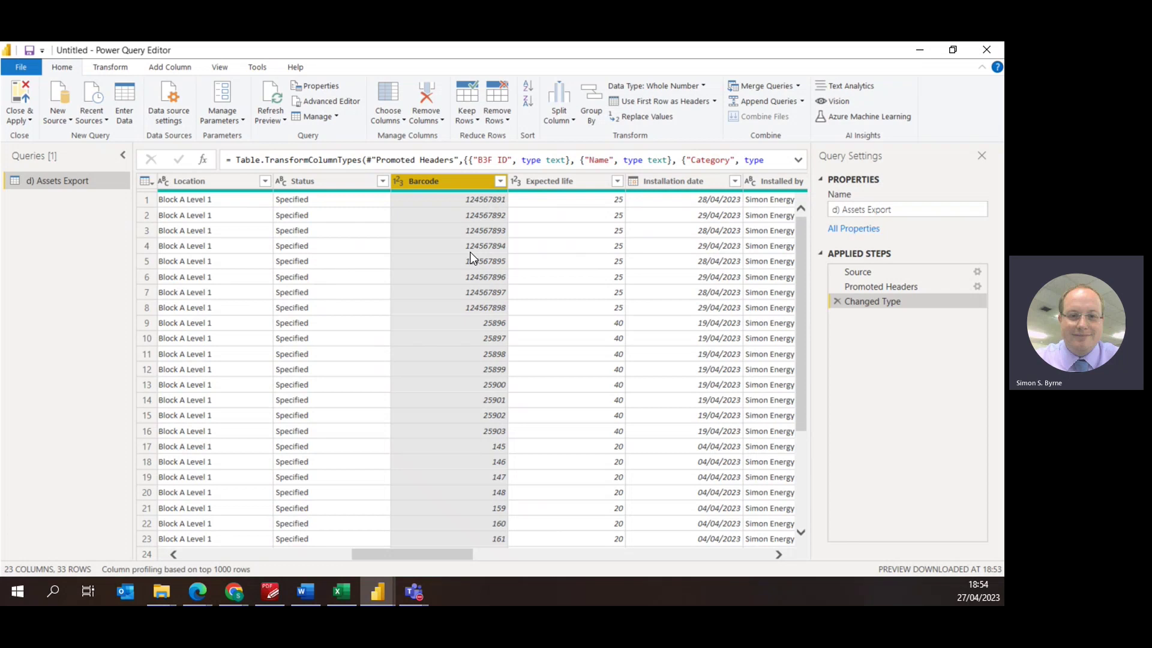
pyautogui.moveTo(463, 553); pyautogui.dragTo(608, 564)
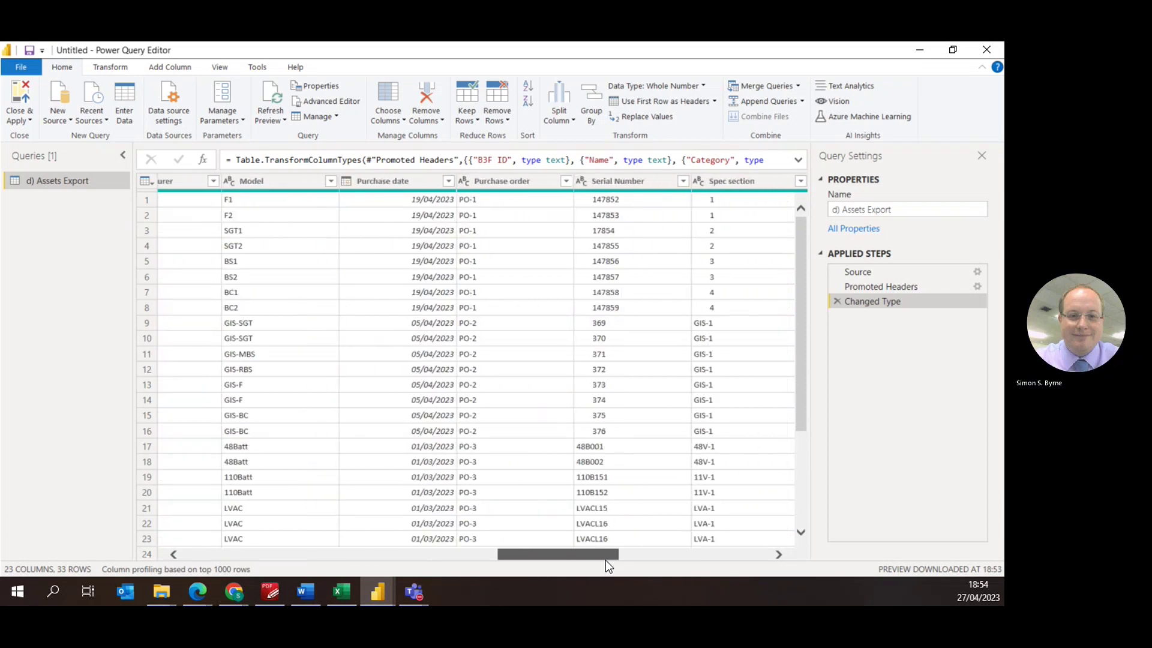
pyautogui.click(413, 198)
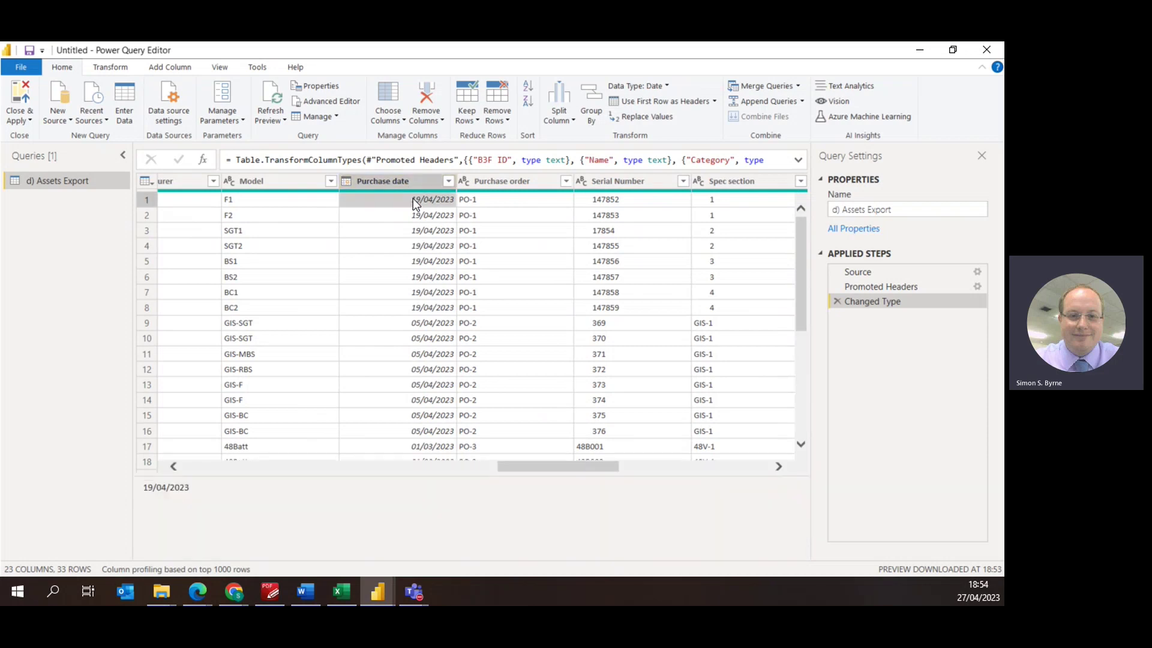
pyautogui.click(404, 230)
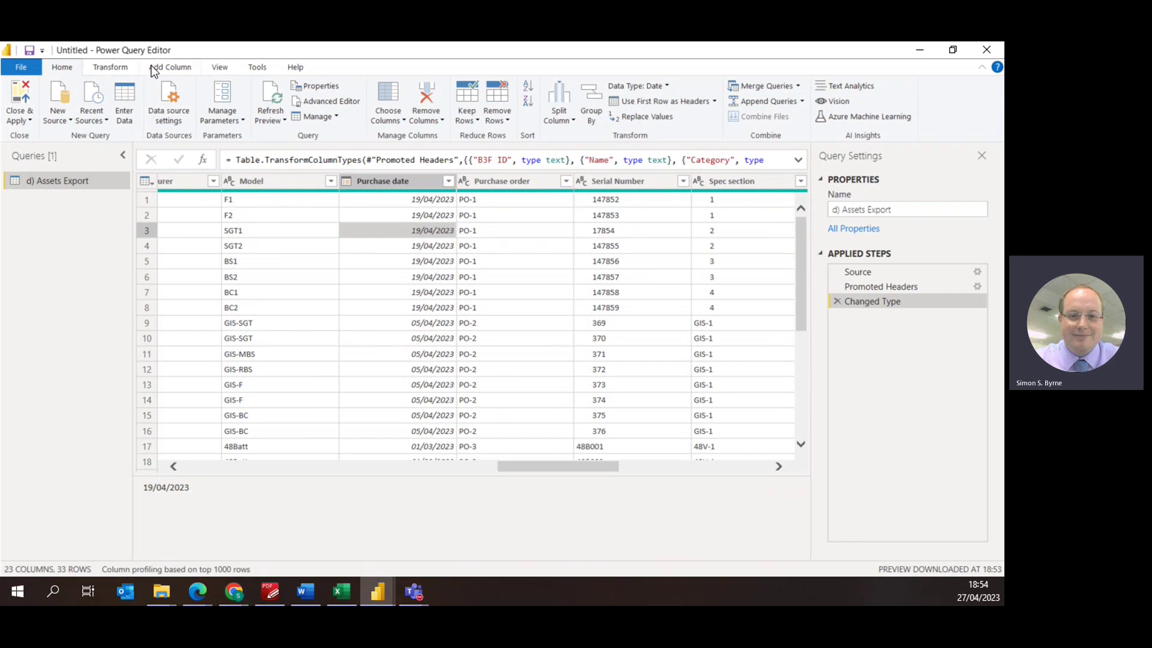
pyautogui.click(169, 67)
pyautogui.click(94, 67)
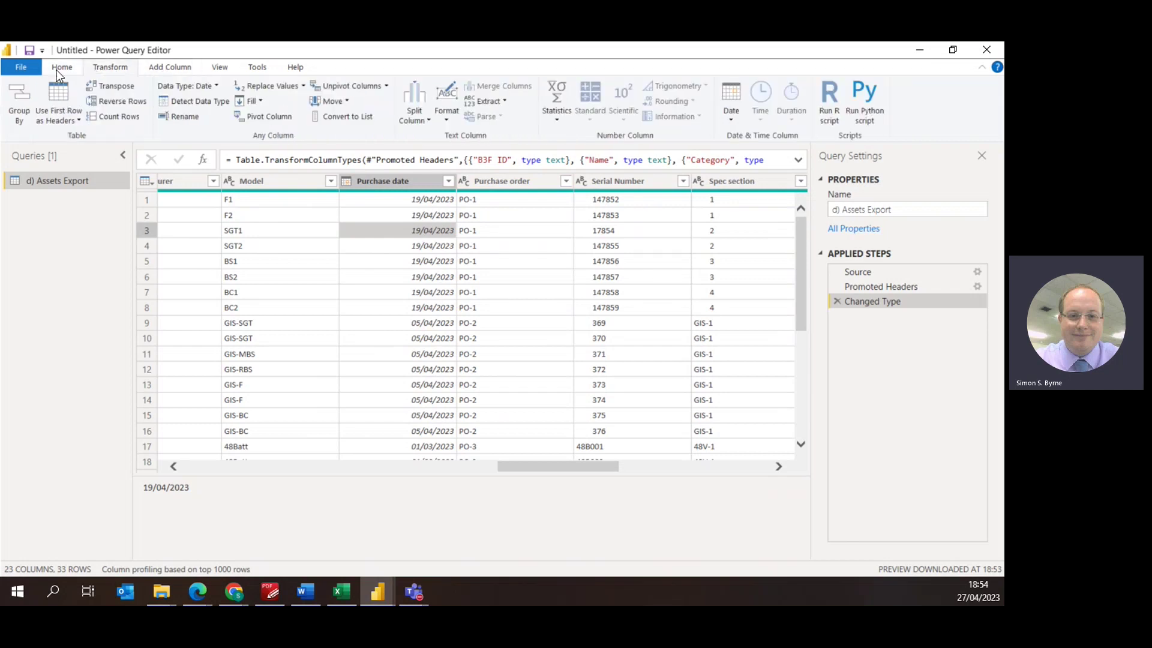
pyautogui.click(59, 70)
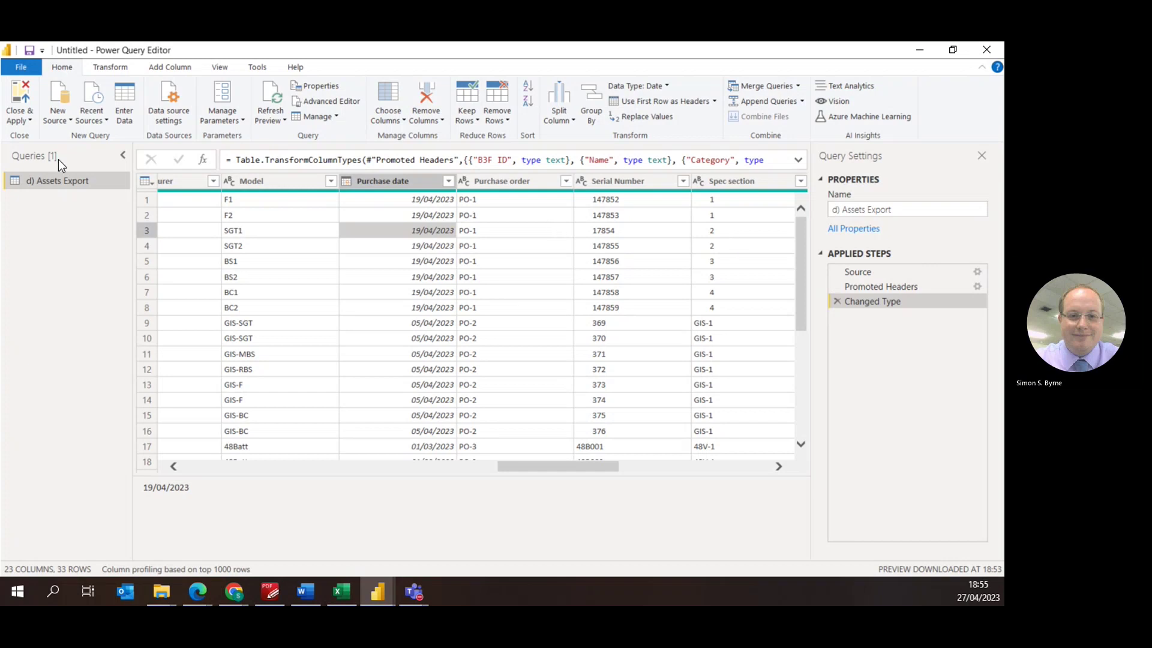
pyautogui.click(170, 68)
pyautogui.click(221, 67)
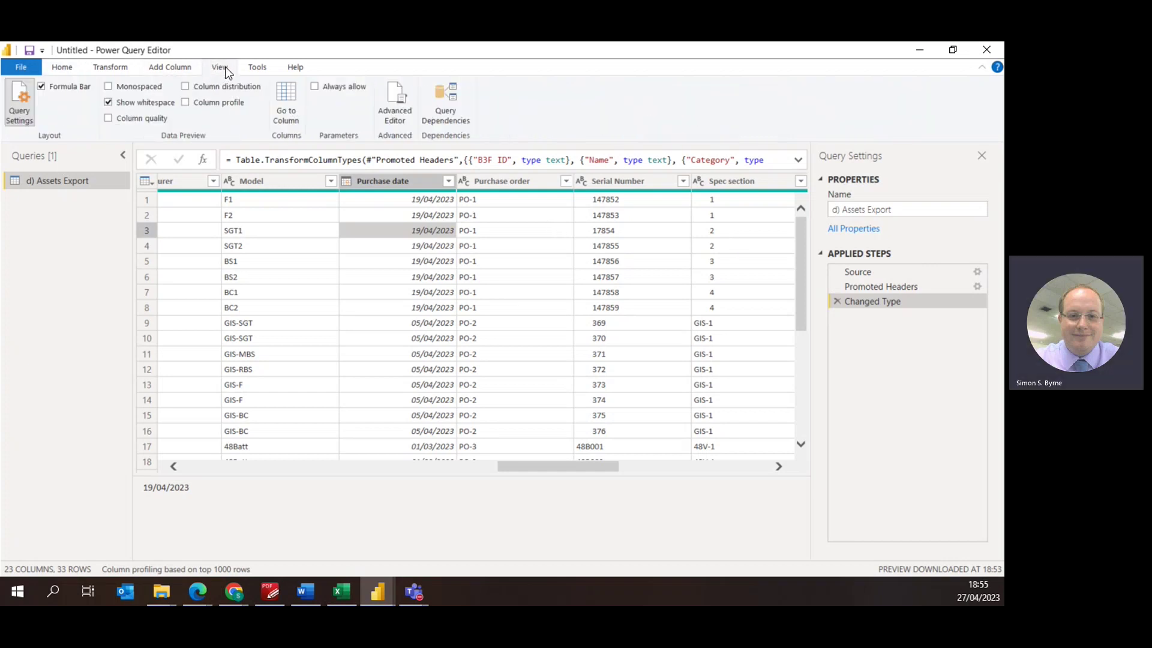
pyautogui.click(255, 68)
pyautogui.click(64, 69)
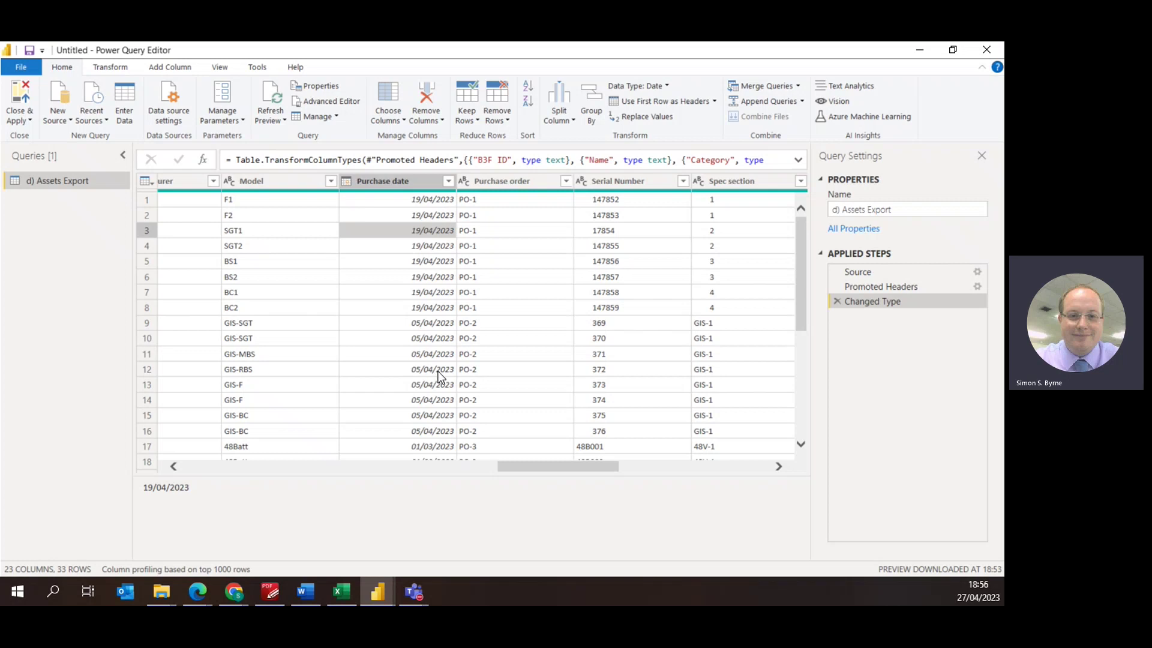
# Step: Check the warranty and maintenance date columns, and close and apply the query to load the Assets Export data
pyautogui.click(429, 369)
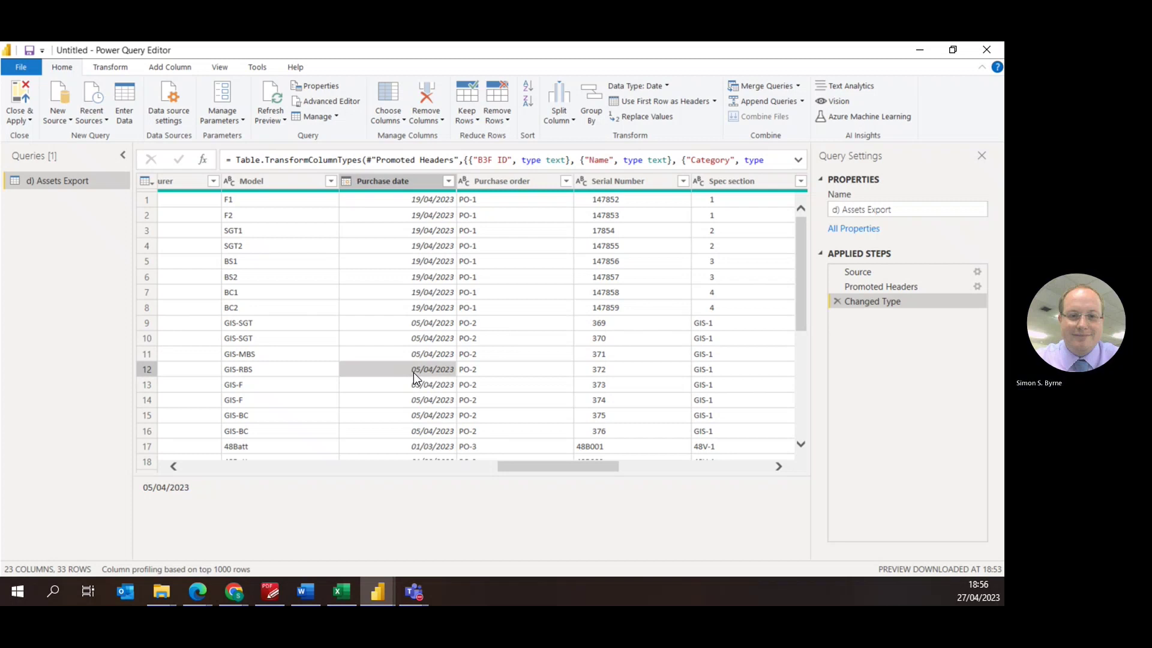
pyautogui.moveTo(536, 471); pyautogui.dragTo(724, 487)
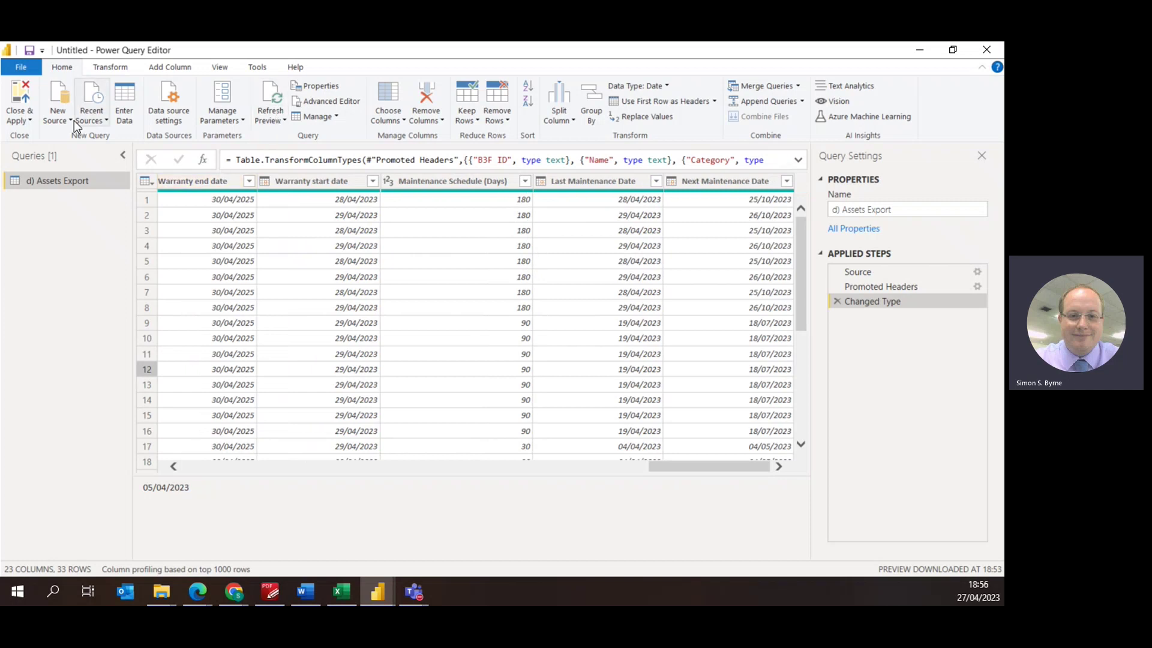
pyautogui.click(15, 102)
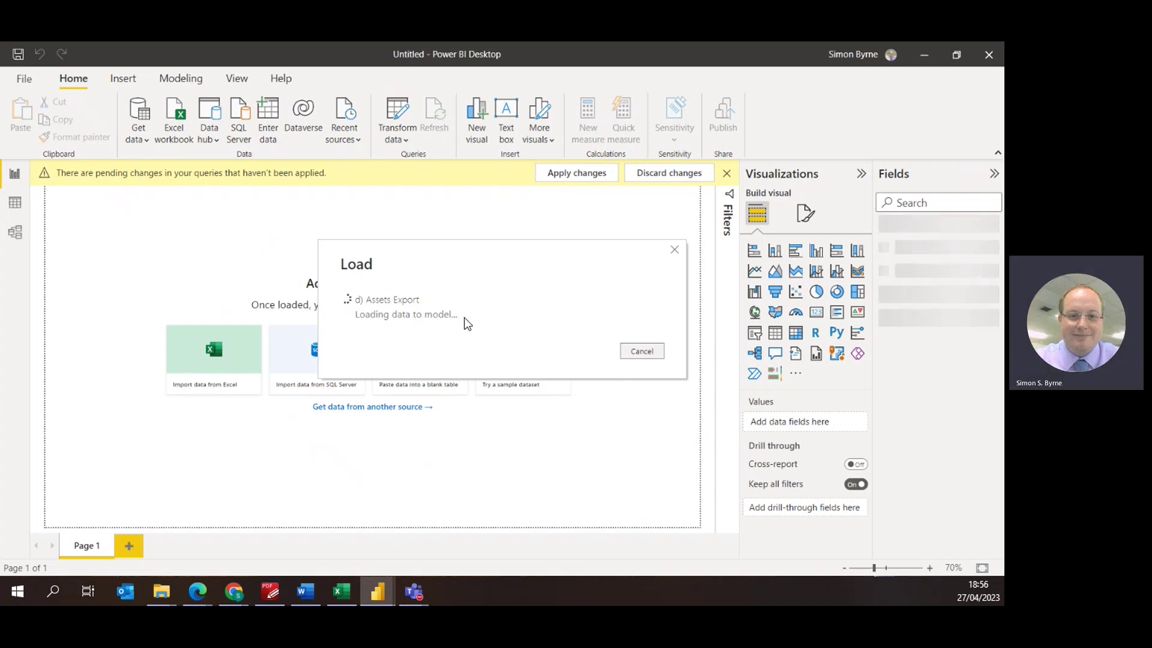
# Step: View the loaded Assets Export table in the data view, return to the report view, and switch to the "d) Power Bi Asset Management" report
pyautogui.click(14, 207)
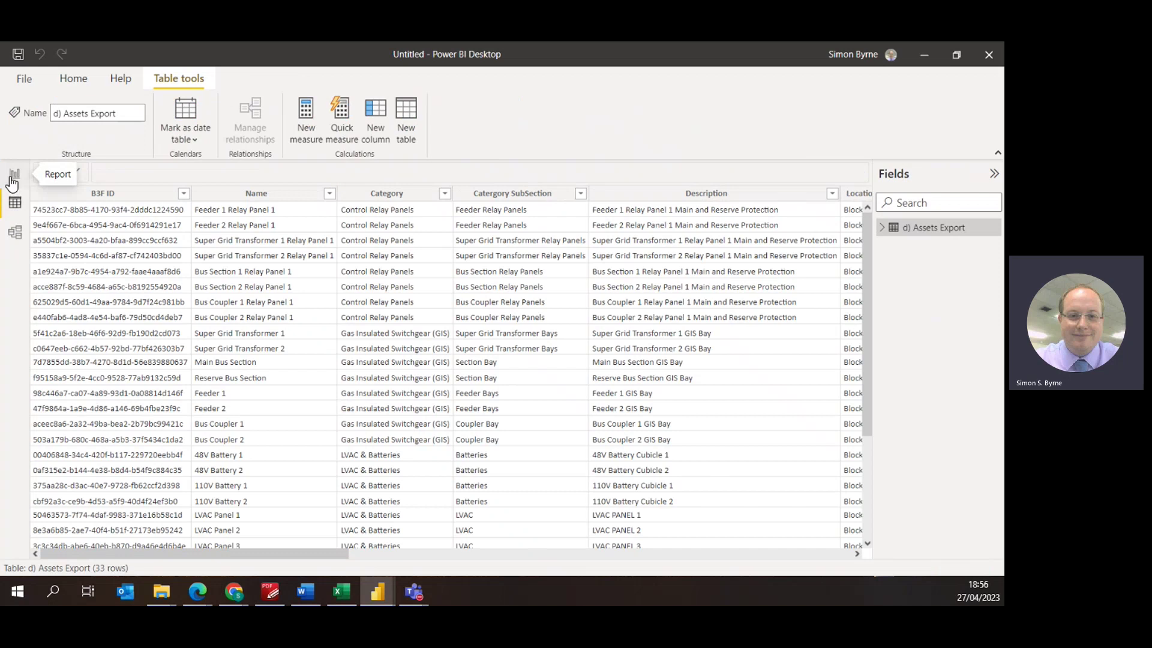
pyautogui.click(13, 173)
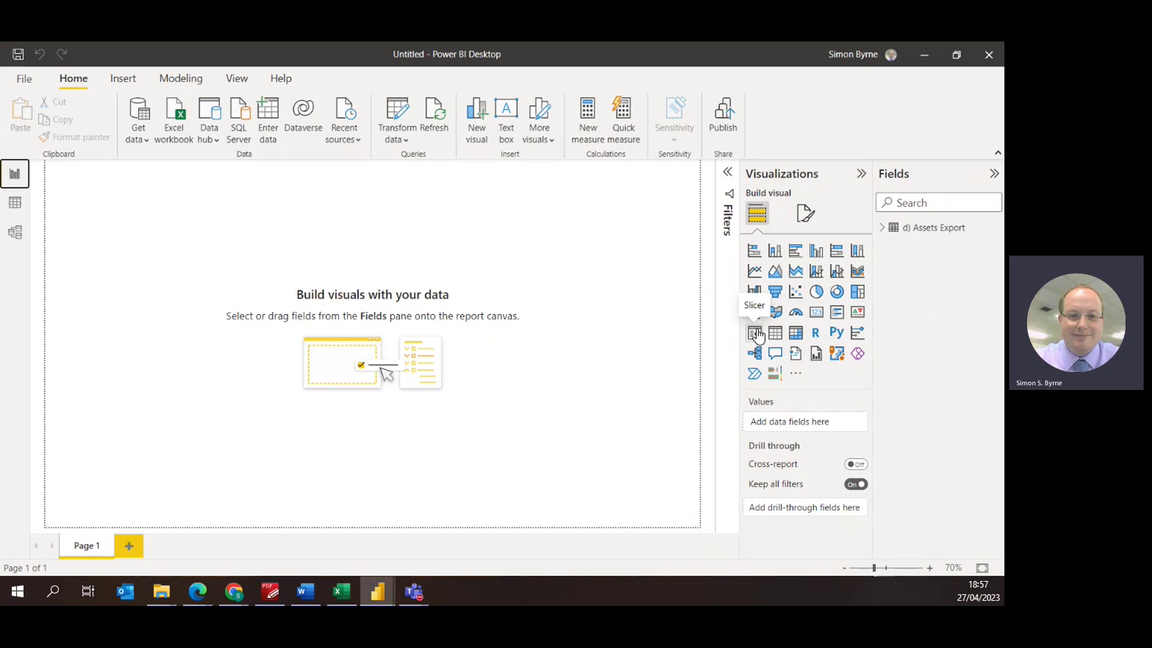
pyautogui.moveTo(377, 589)
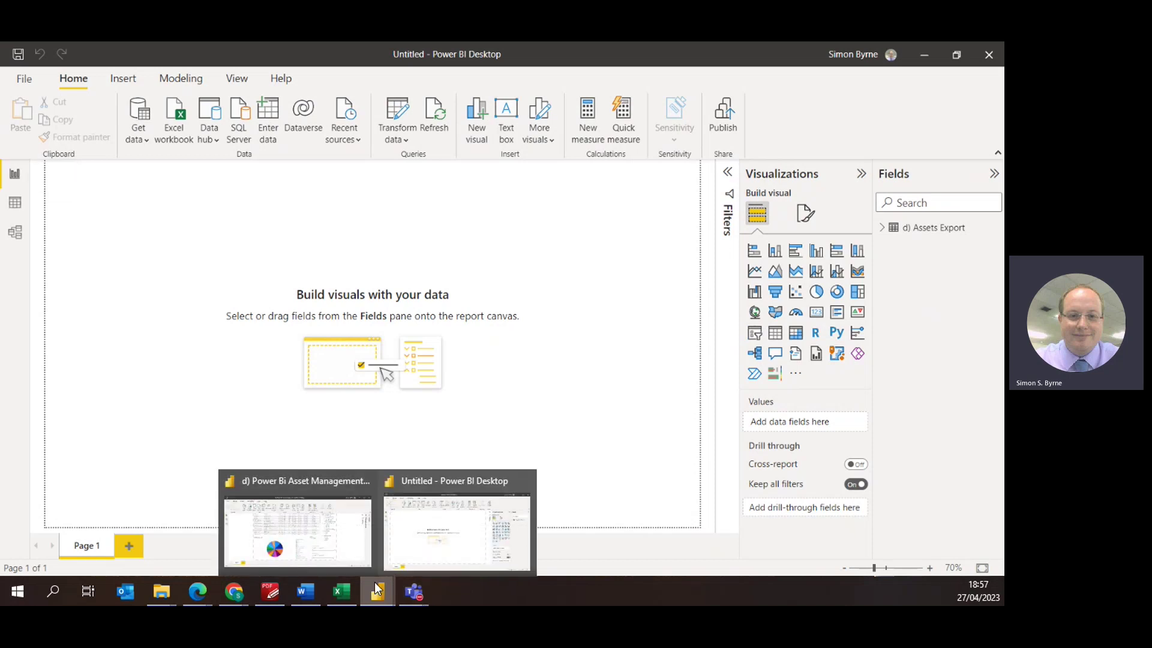
pyautogui.click(326, 543)
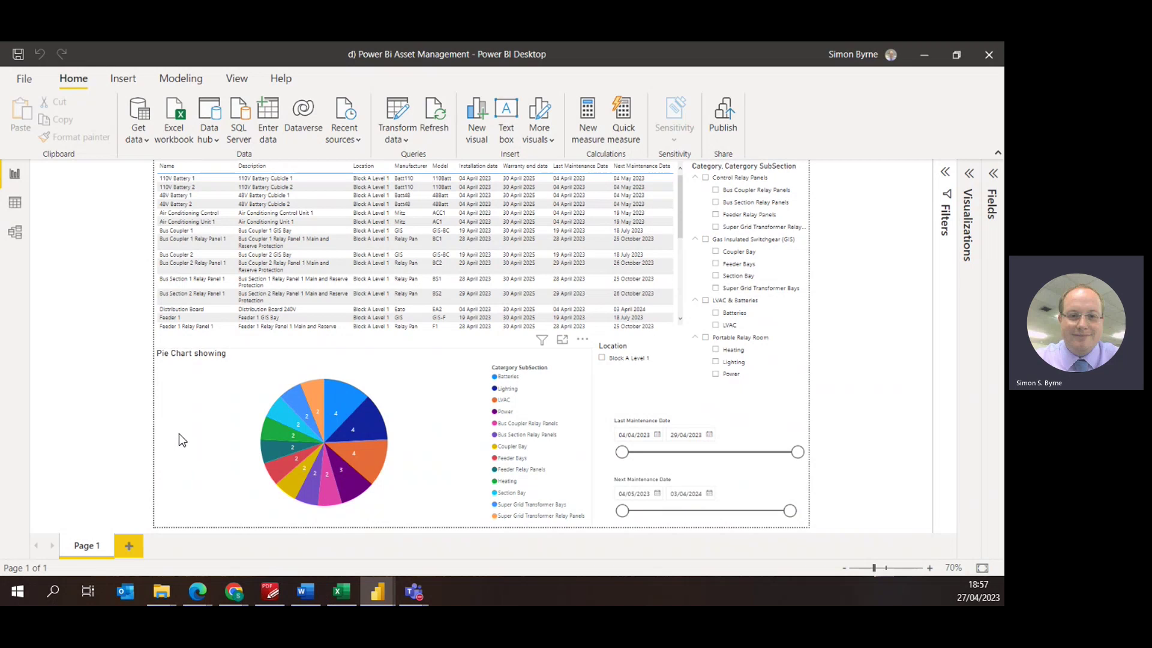
# Step: Filter the report by Lighting through the pie chart, and by Control Relay Panels through the category slicer, clearing each filter after viewing the assets
pyautogui.click(514, 392)
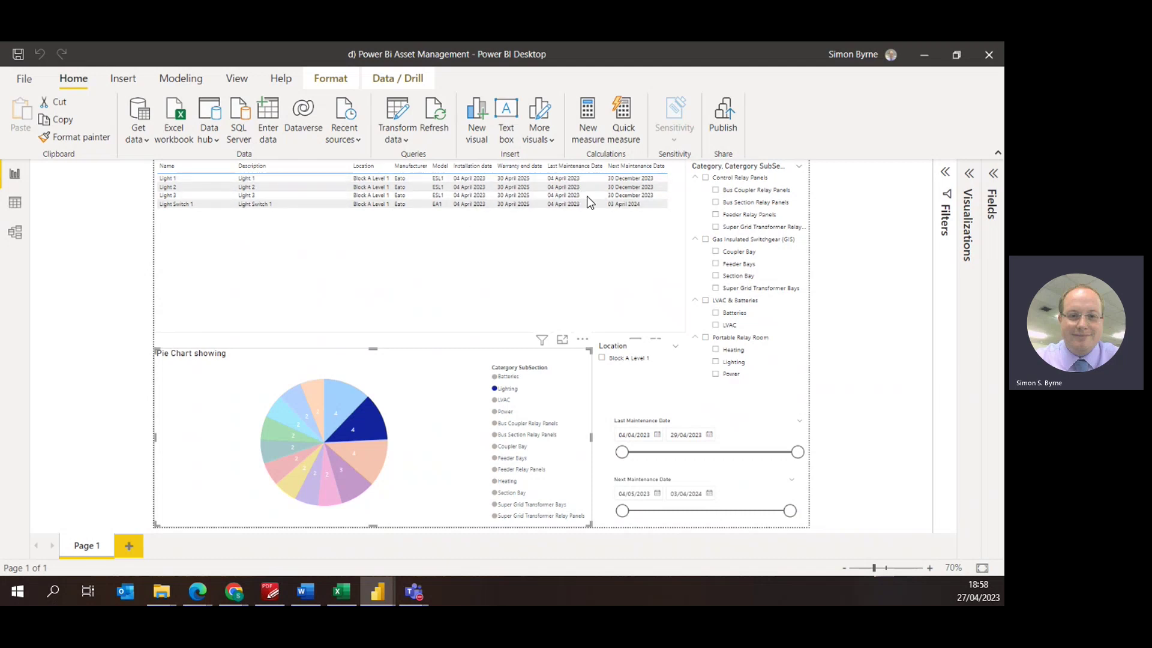
pyautogui.click(503, 390)
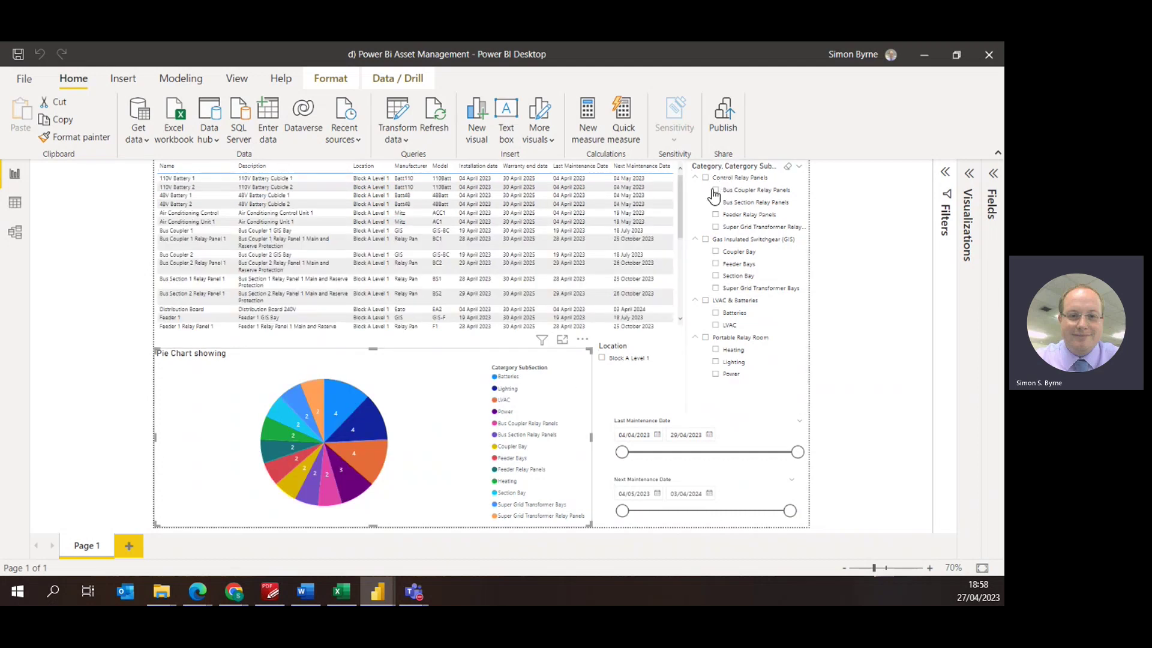
pyautogui.click(707, 178)
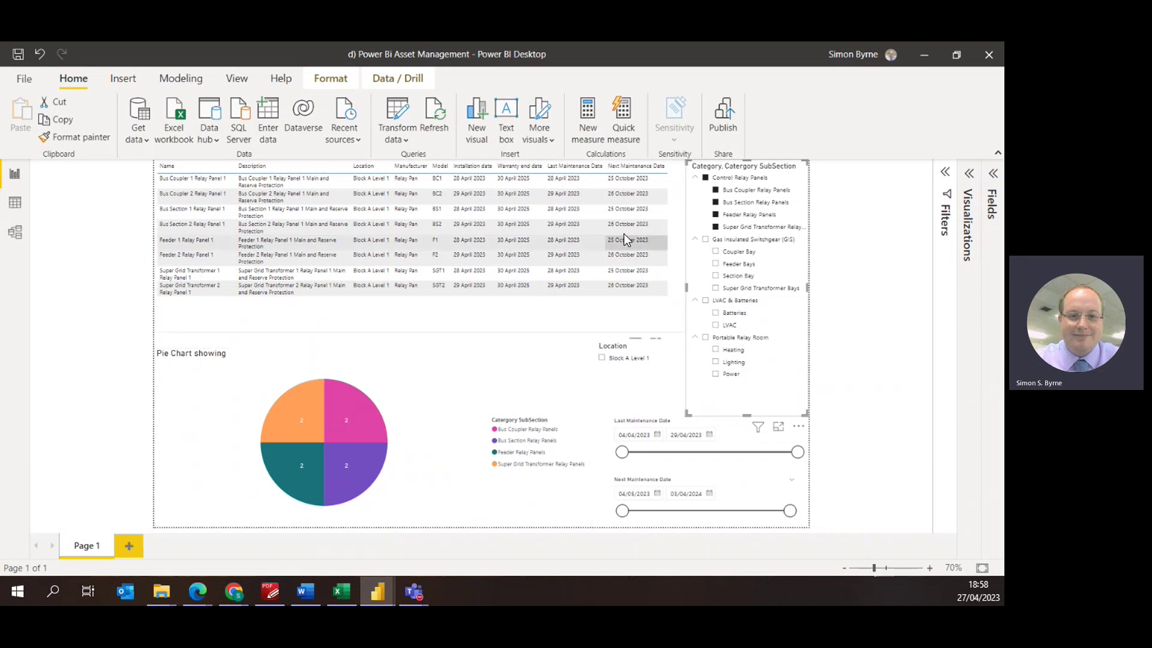
pyautogui.click(706, 178)
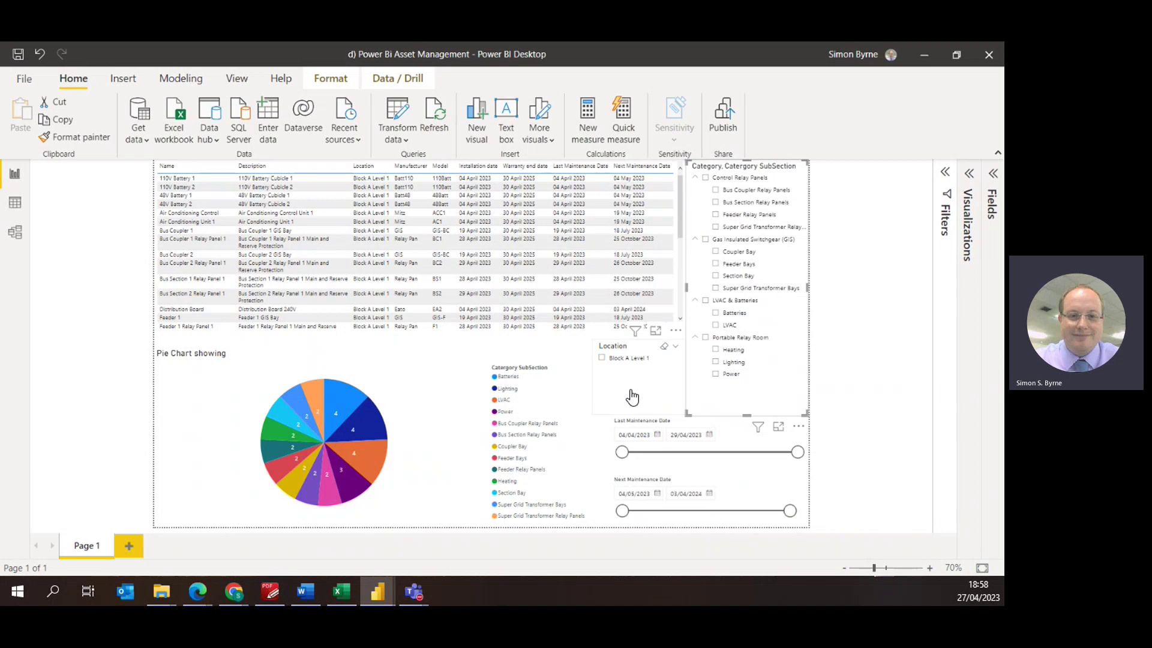
# Step: Filter the report to assets due for maintenance by 04/11/2023 by setting the end of the Next Maintenance Date range
pyautogui.click(605, 364)
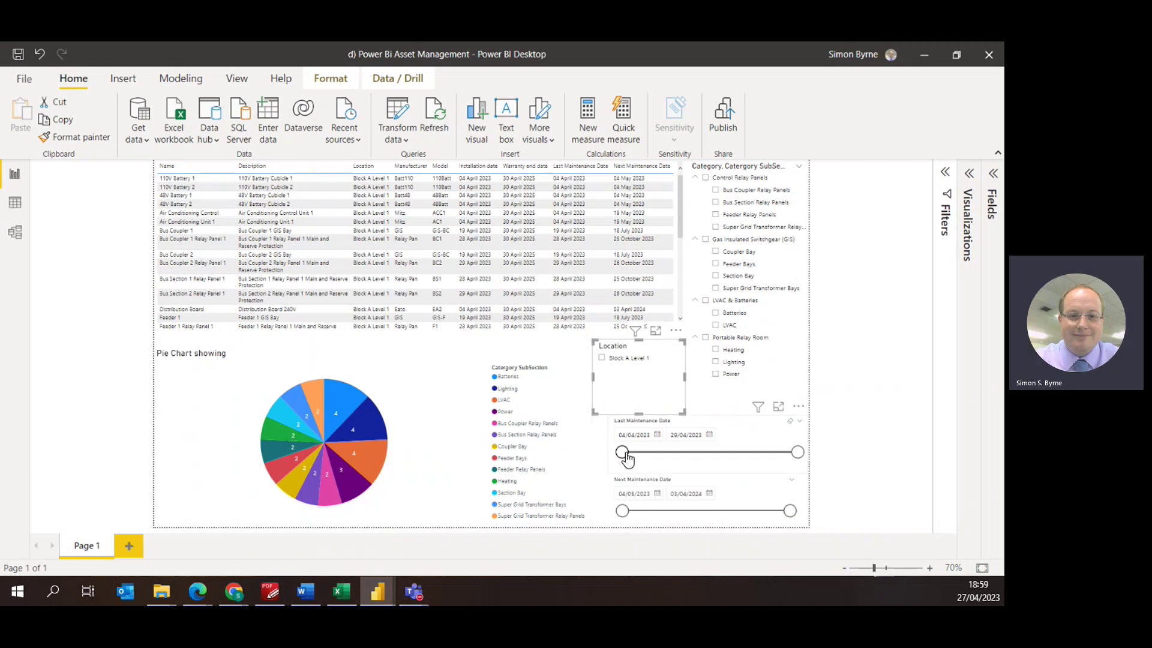
pyautogui.click(657, 494)
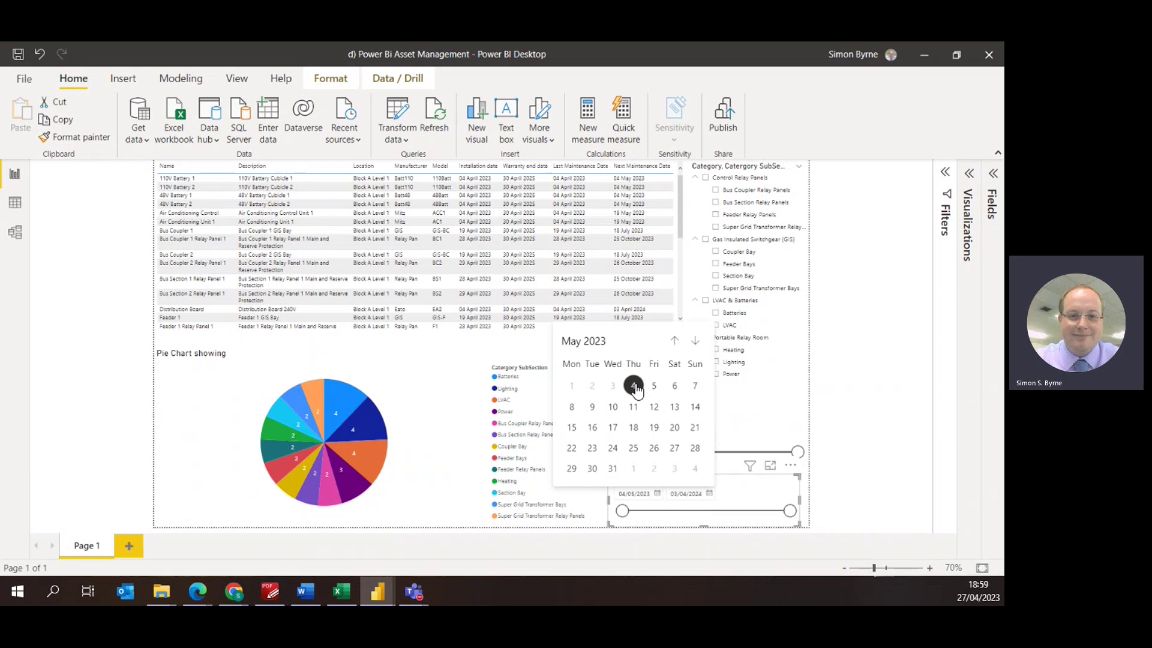
pyautogui.click(710, 493)
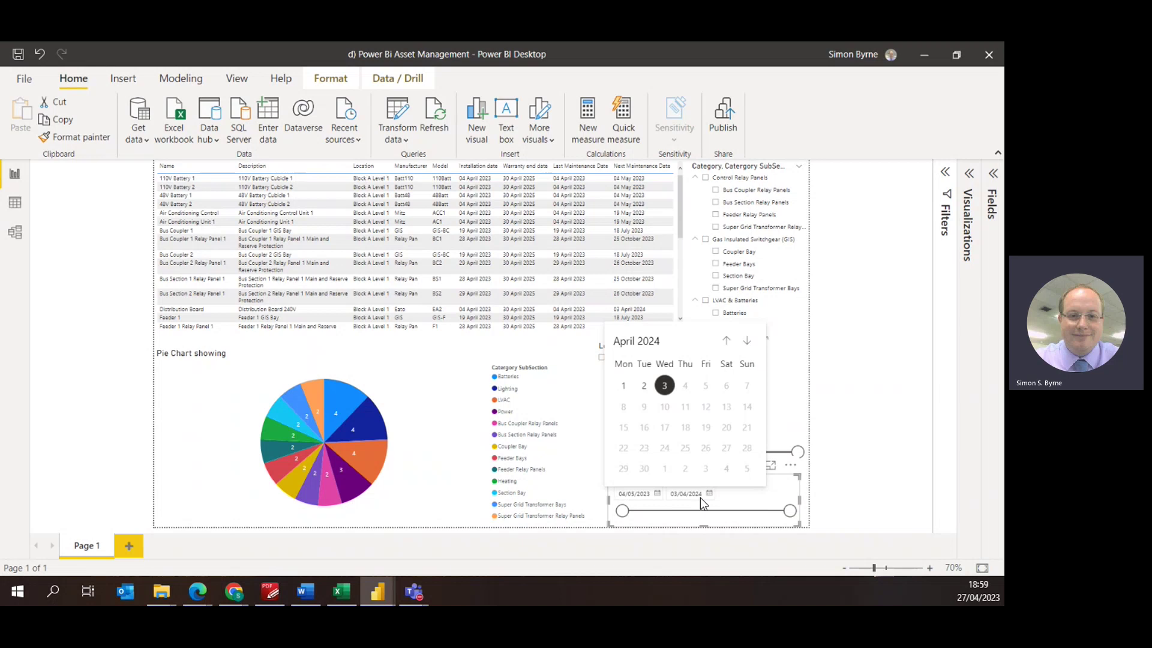
pyautogui.click(727, 341)
pyautogui.click(726, 341)
pyautogui.click(726, 341)
pyautogui.click(726, 341)
pyautogui.click(726, 341)
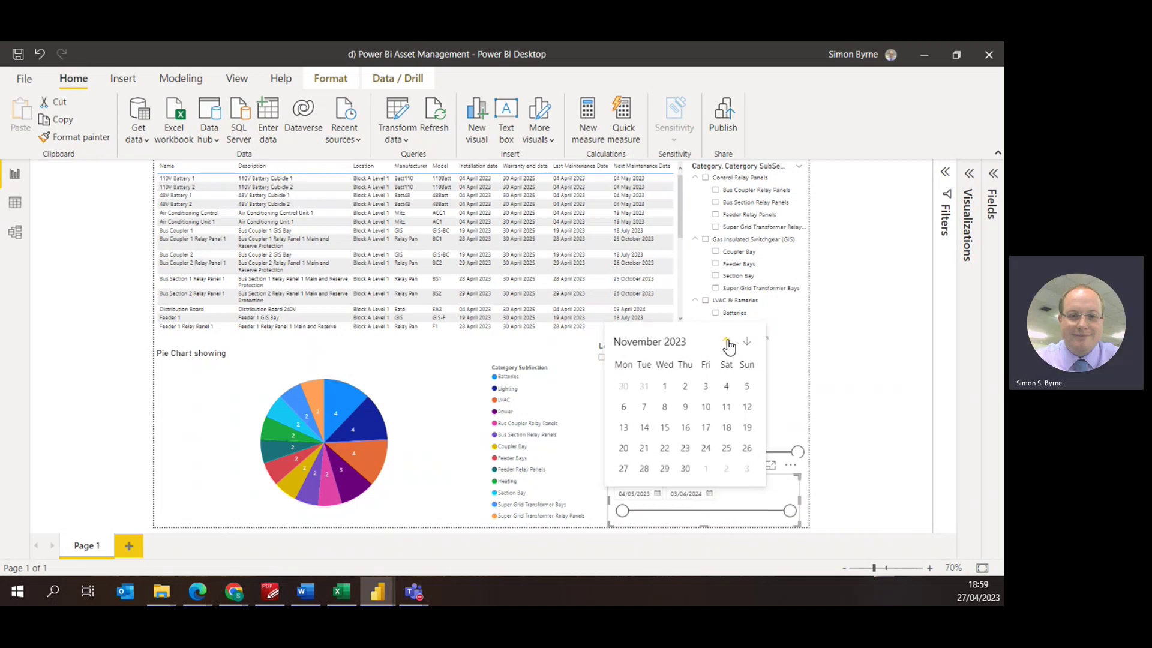
pyautogui.click(726, 387)
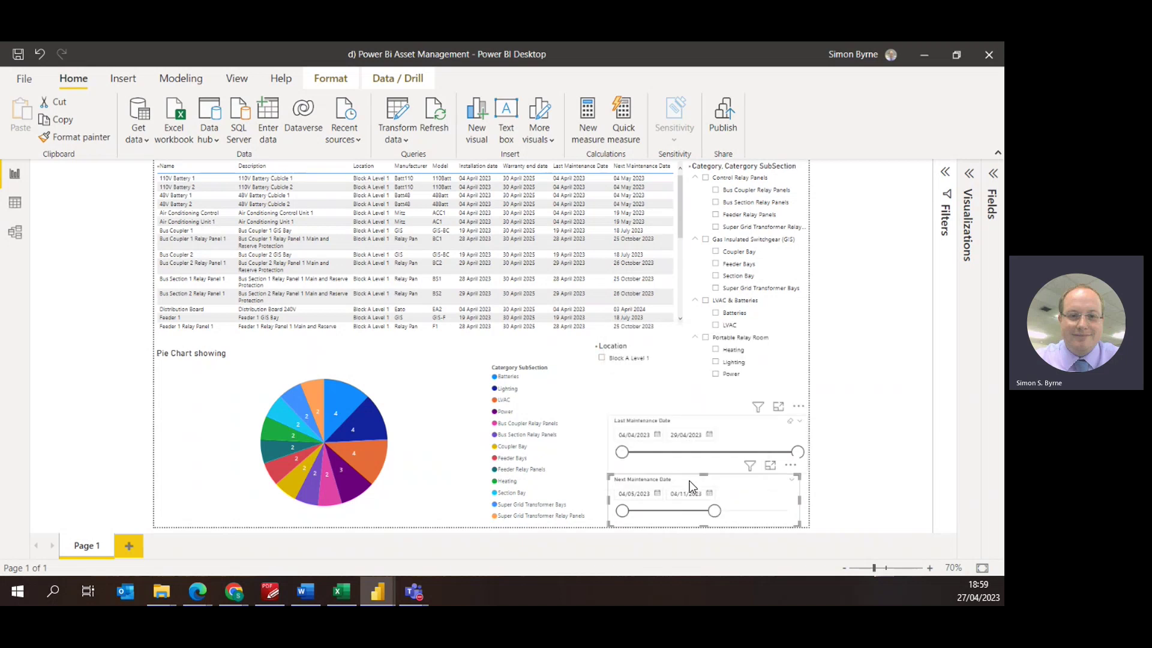
# Step: Review the filtered asset table down to its last rows and extend the Next Maintenance Date range to 29/11/2023
pyautogui.scroll(-2, 682, 245)
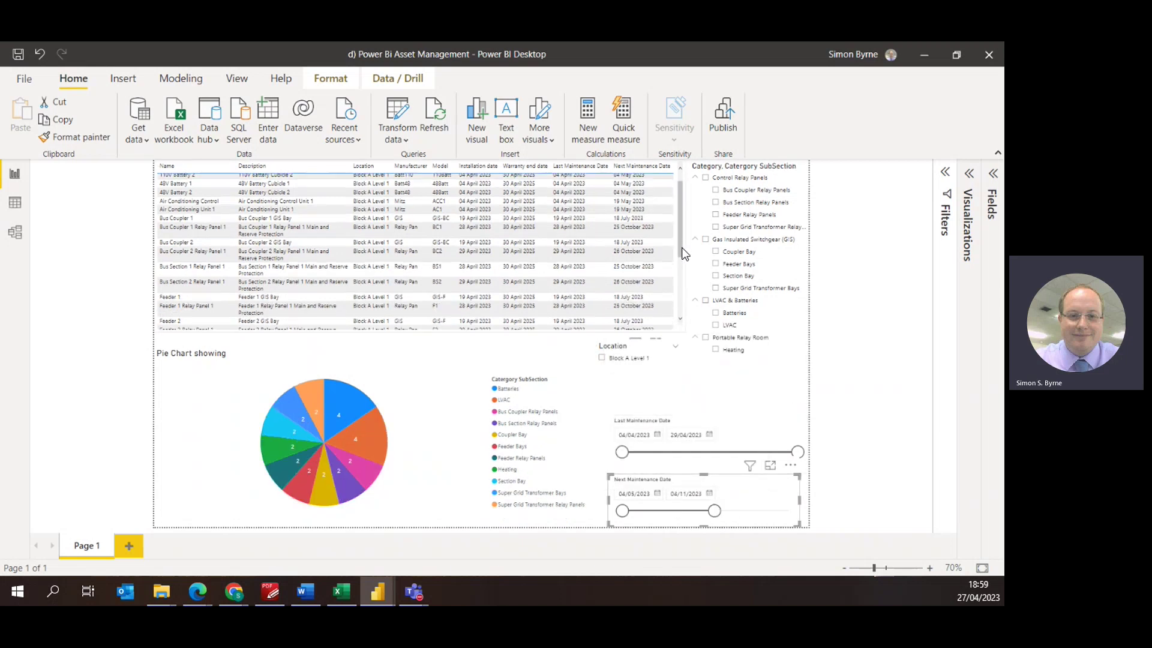
pyautogui.moveTo(681, 247); pyautogui.dragTo(681, 225)
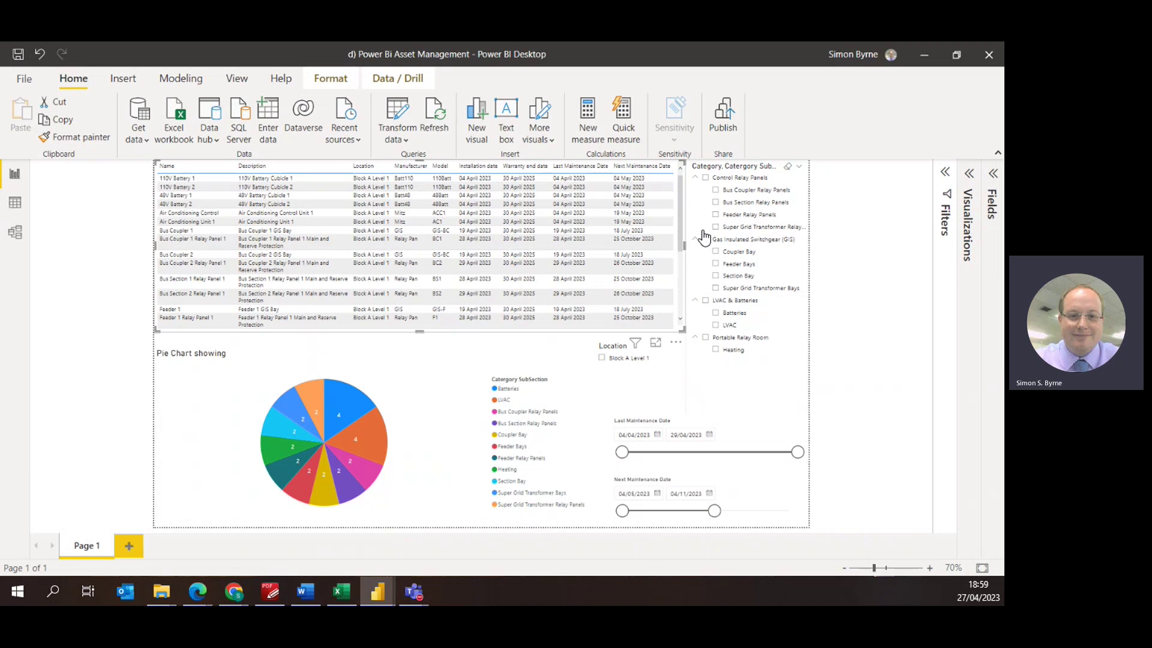
pyautogui.scroll(-1, 681, 211)
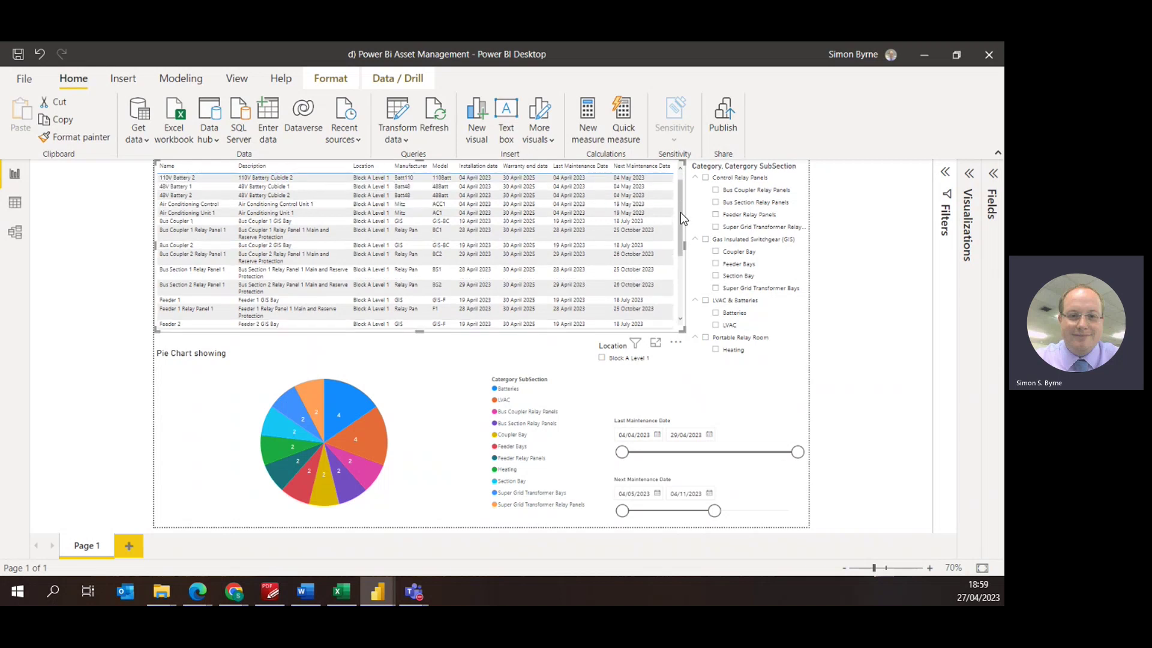
pyautogui.scroll(1, 680, 212)
pyautogui.moveTo(680, 206); pyautogui.dragTo(681, 318)
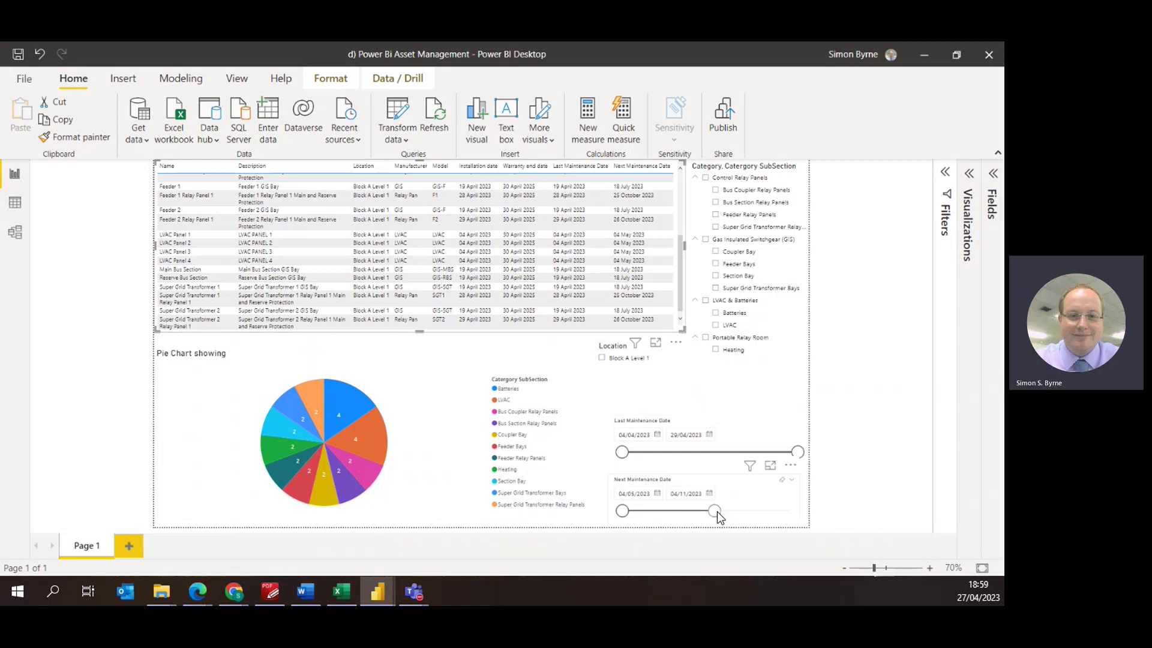
pyautogui.moveTo(715, 511); pyautogui.dragTo(727, 511)
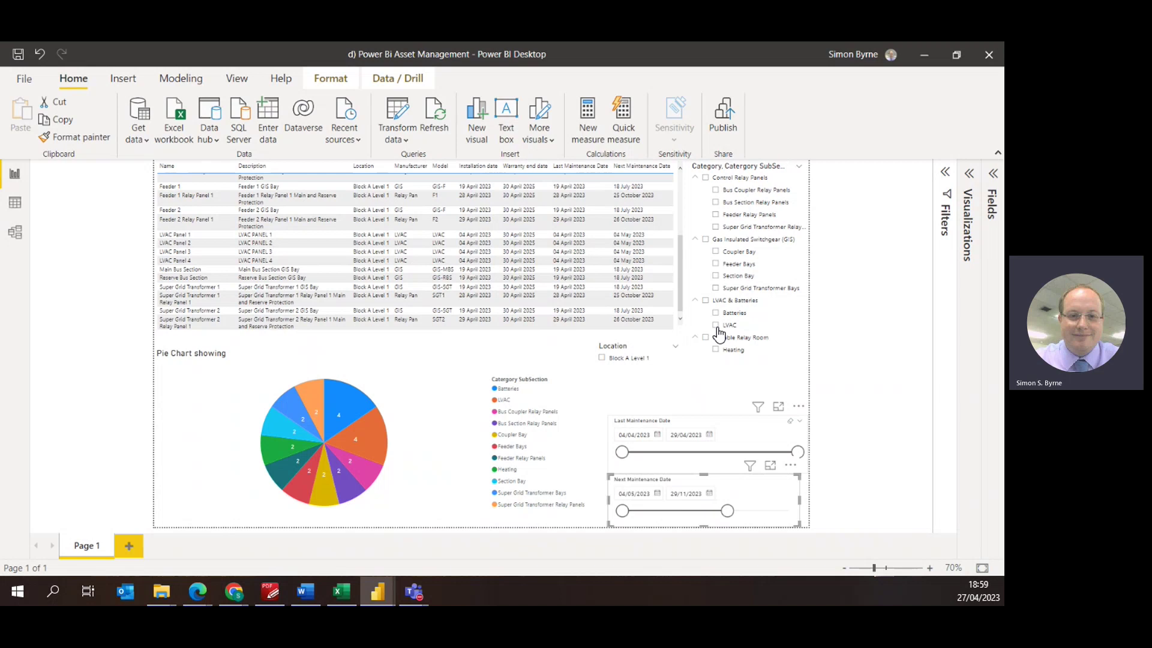
# Step: Look back through the filtered assets to the first row and restore the Next Maintenance Date range's end to 03/04/2024
pyautogui.scroll(2, 627, 273)
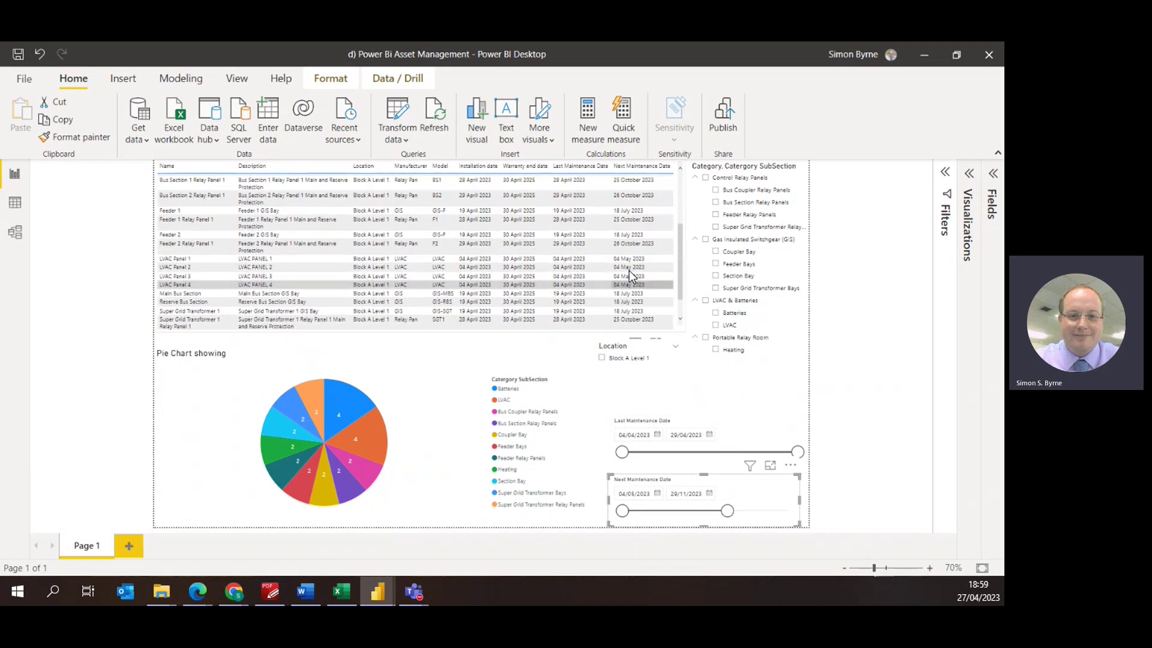
pyautogui.scroll(5, 630, 273)
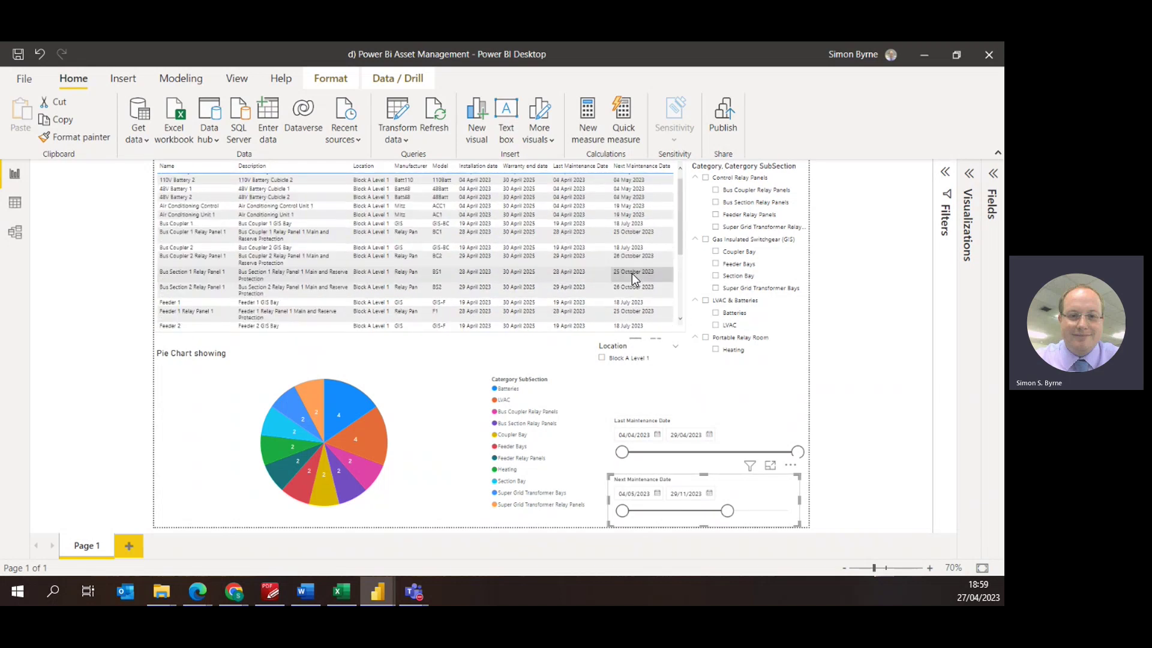
pyautogui.scroll(1, 632, 272)
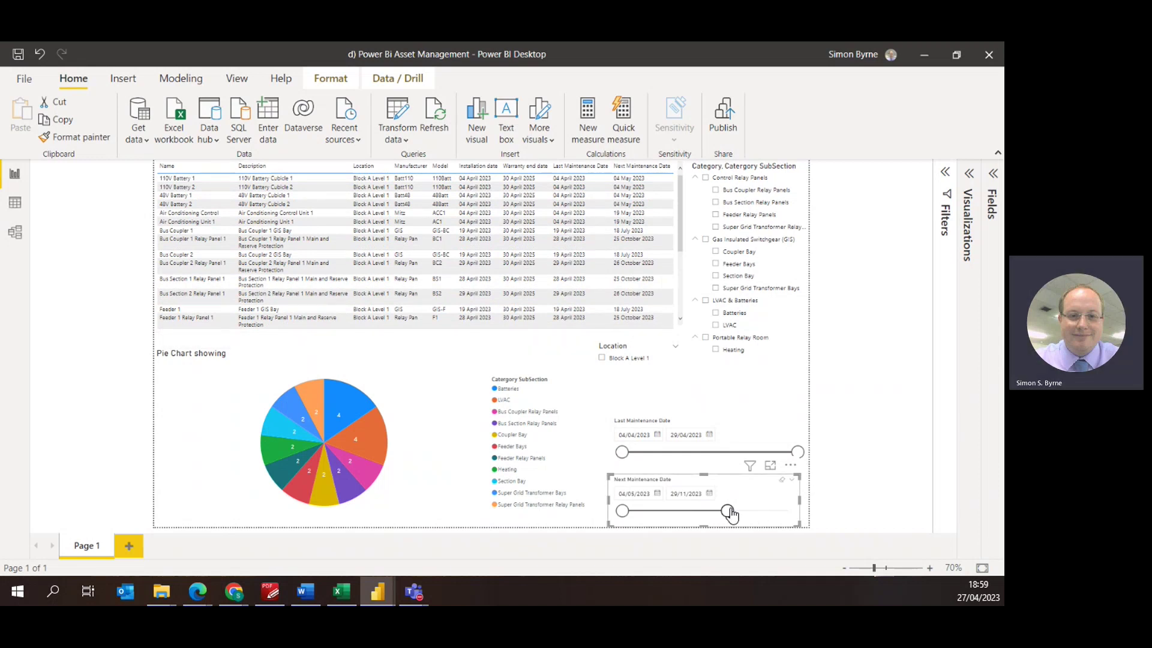
pyautogui.moveTo(729, 513); pyautogui.dragTo(798, 509)
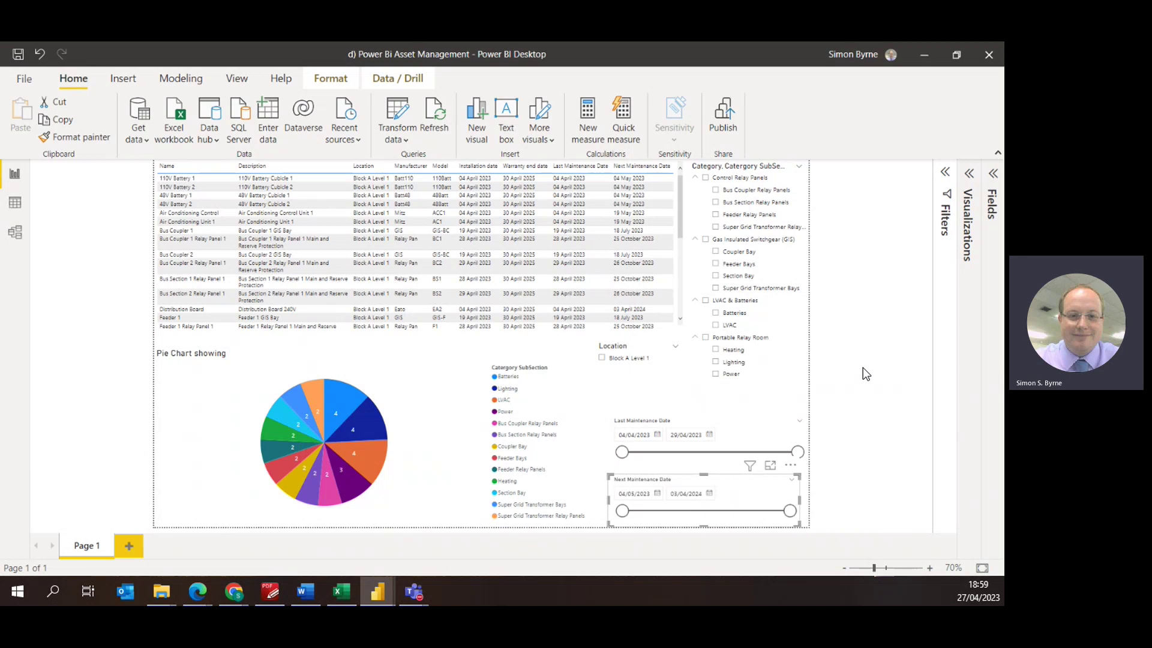